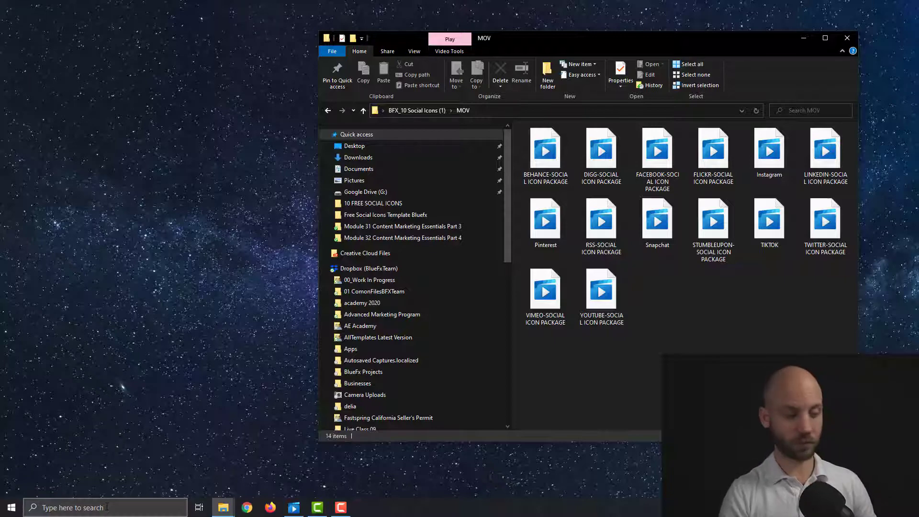
- Launch Adobe After Effects 2020 and start a new project
left_click(105, 507)
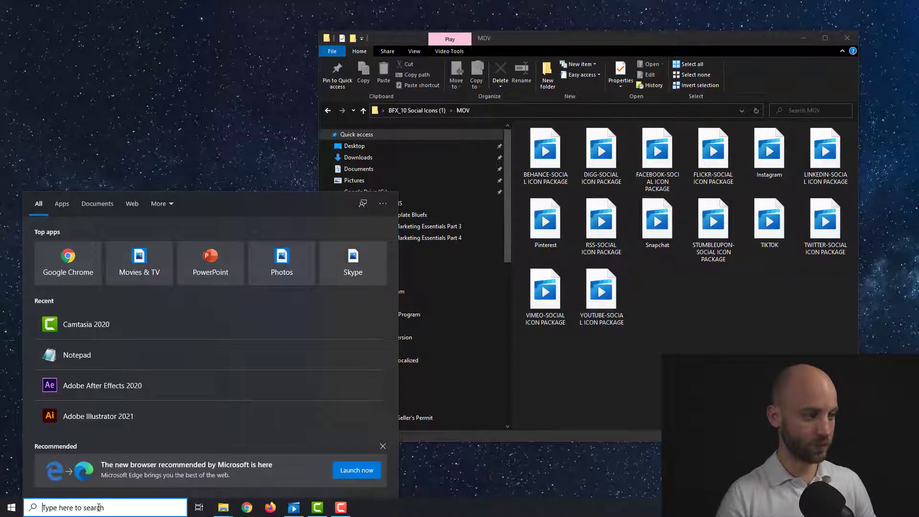
left_click(71, 410)
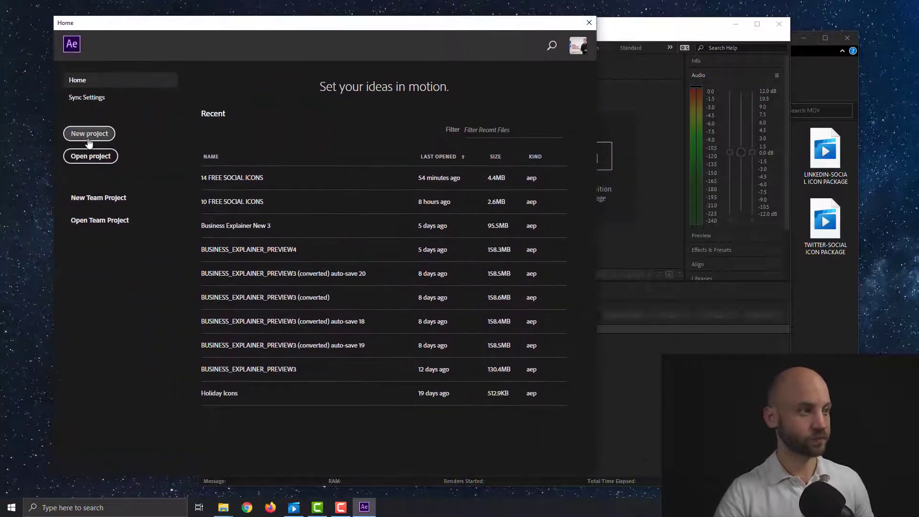
left_click(89, 134)
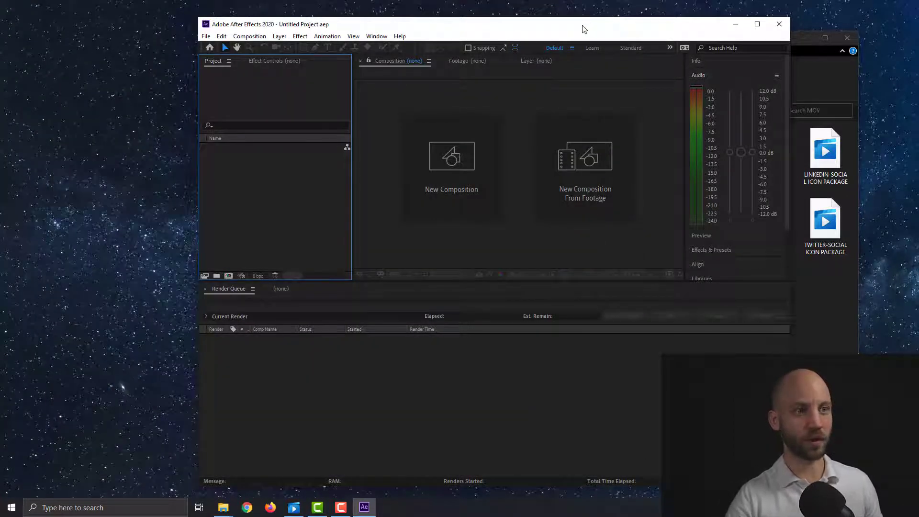
- Import all the social icon clips from the MOV folder into the project and maximize the After Effects window
left_click_drag(583, 27, 407, 20)
left_click(753, 292)
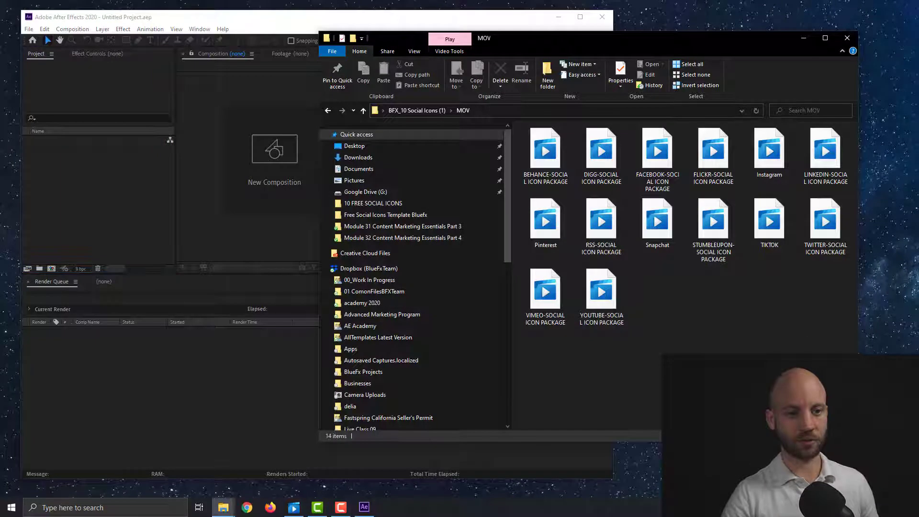
left_click_drag(813, 365, 98, 202)
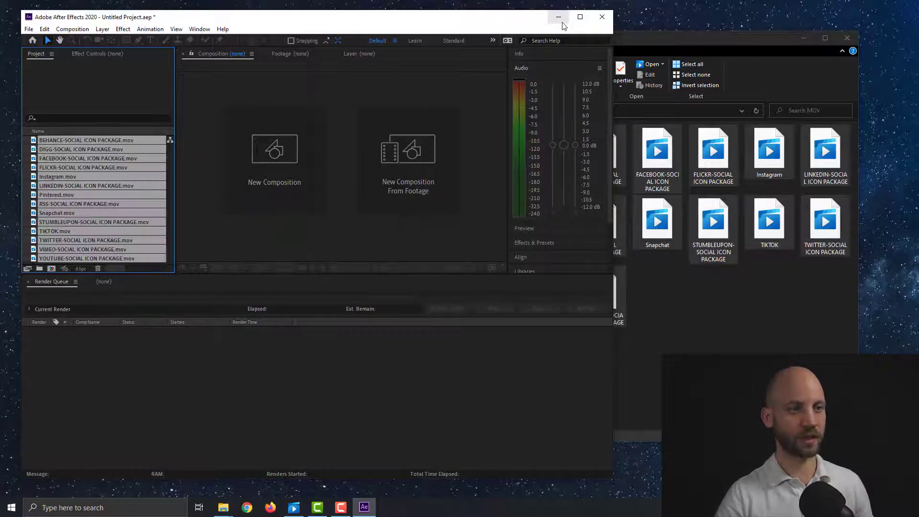
double_click(529, 21)
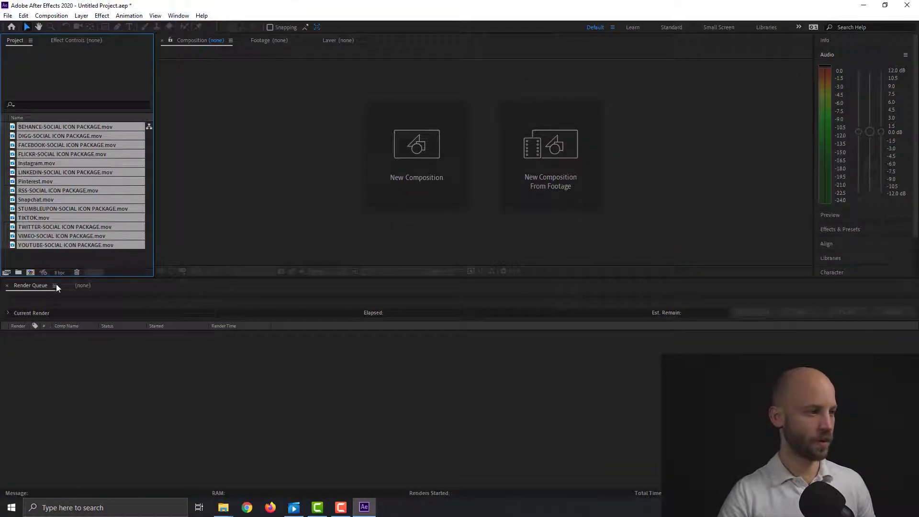
- Create a composition with the HDTV 1080 29.97 preset and add a 1920 x 1080 px deep royal blue solid
left_click(33, 272)
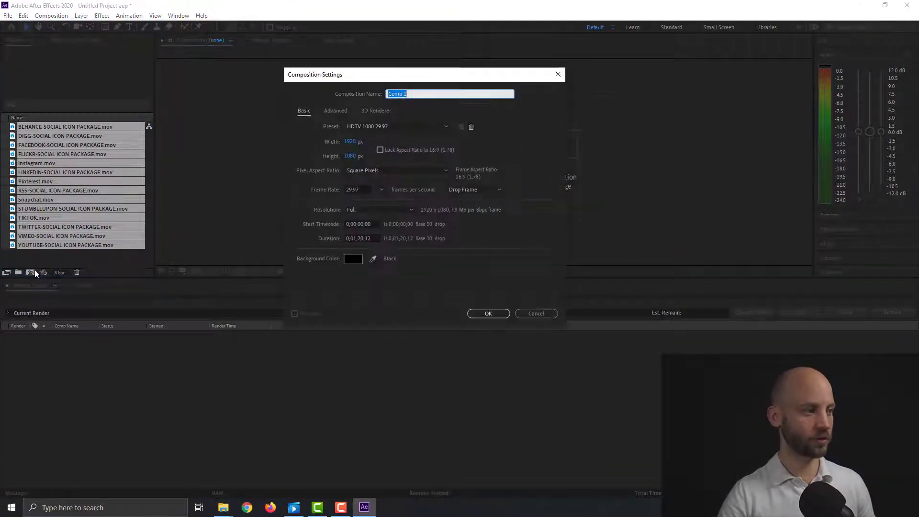
left_click(488, 314)
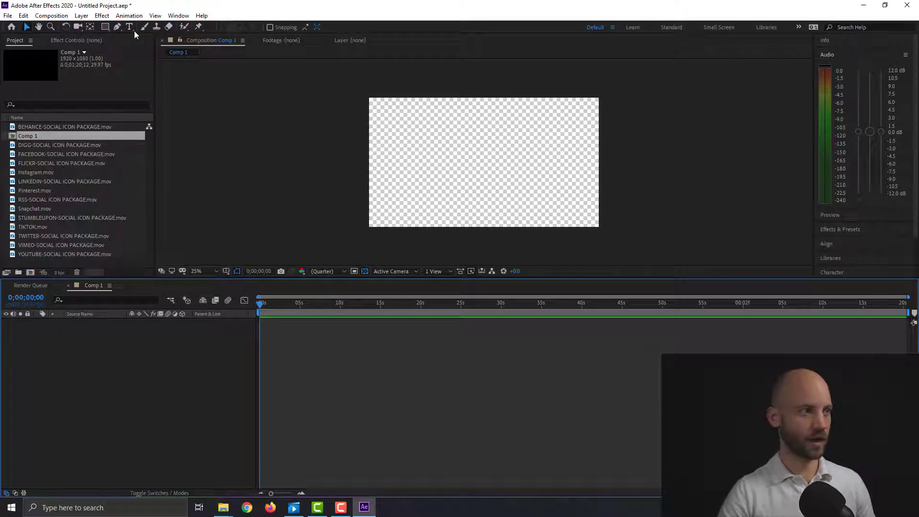
left_click(82, 15)
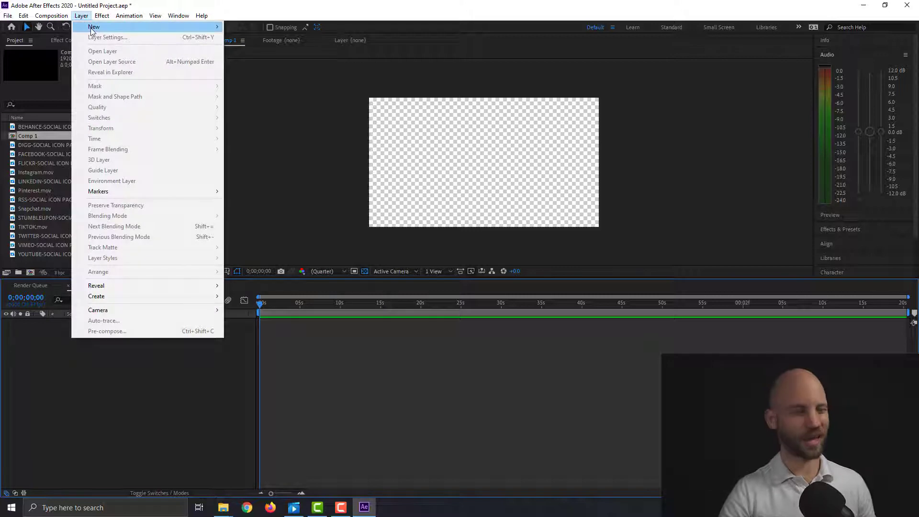
mouse_move(96, 26)
left_click(265, 37)
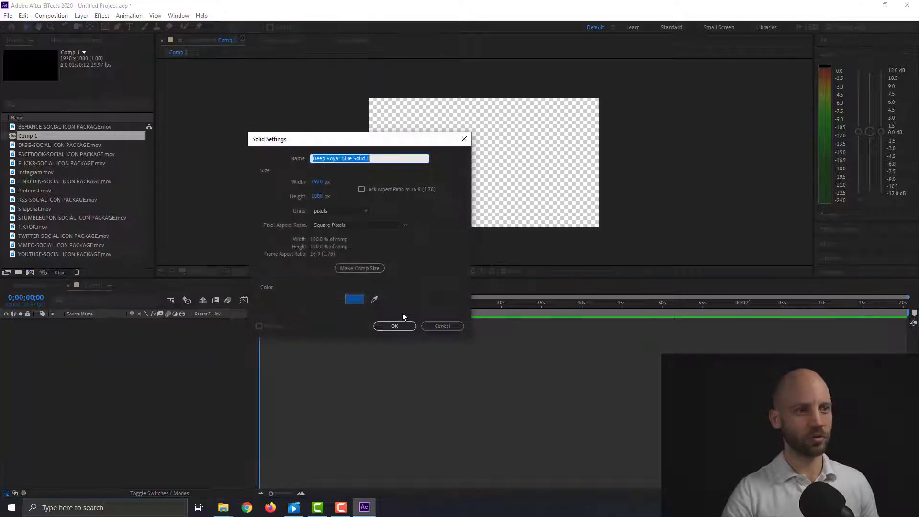
left_click(396, 326)
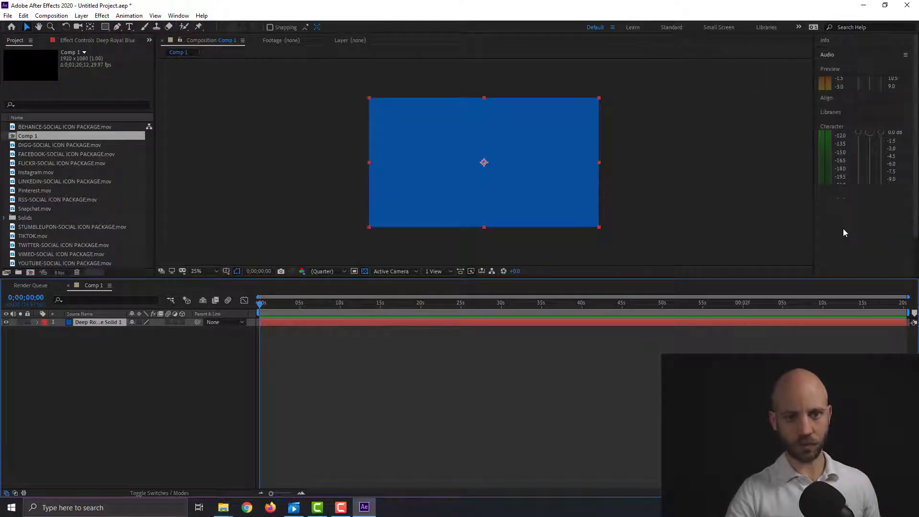
- Apply the Gradient Ramp effect to the blue solid and set its ramp shape to Radial Ramp
left_click(843, 228)
left_click(842, 96)
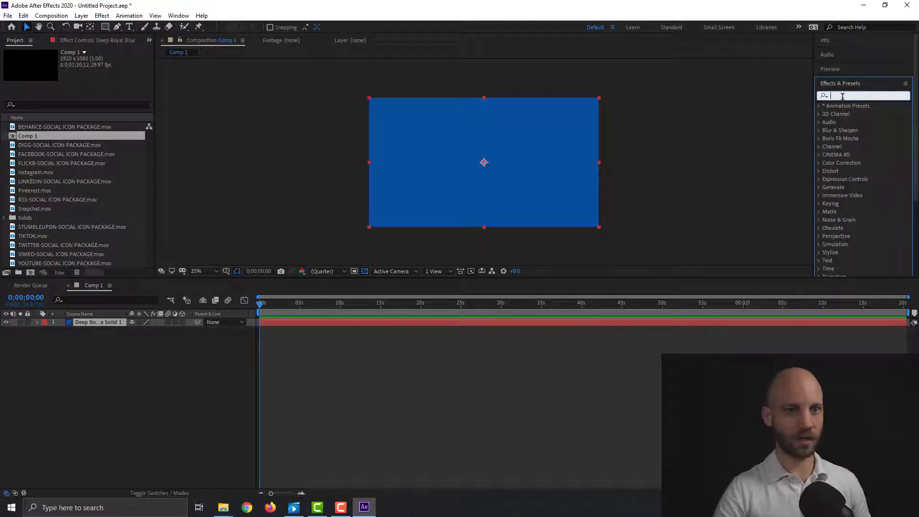
type("ra")
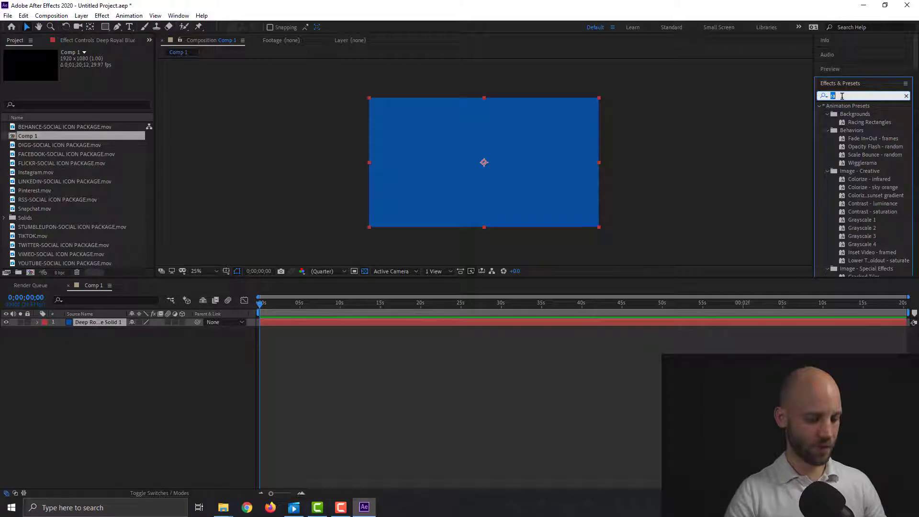
left_click(842, 95)
type("m")
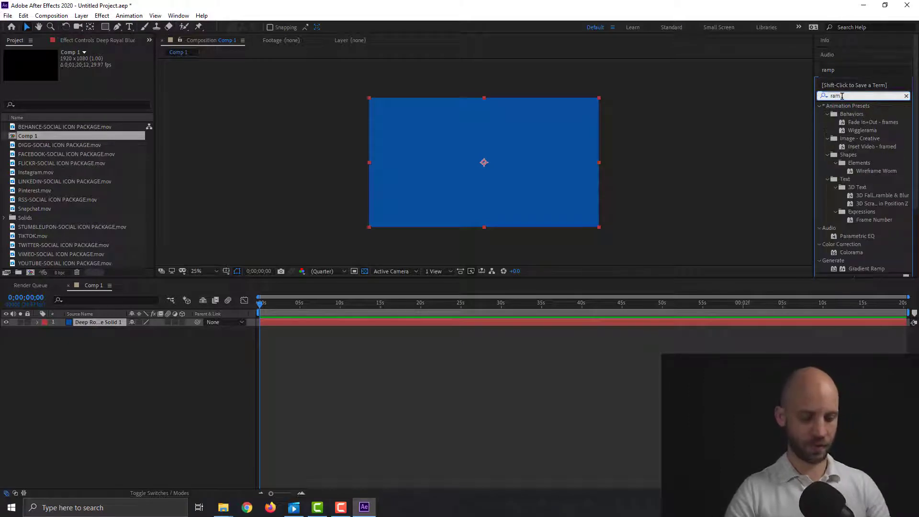
type("p")
double_click(860, 113)
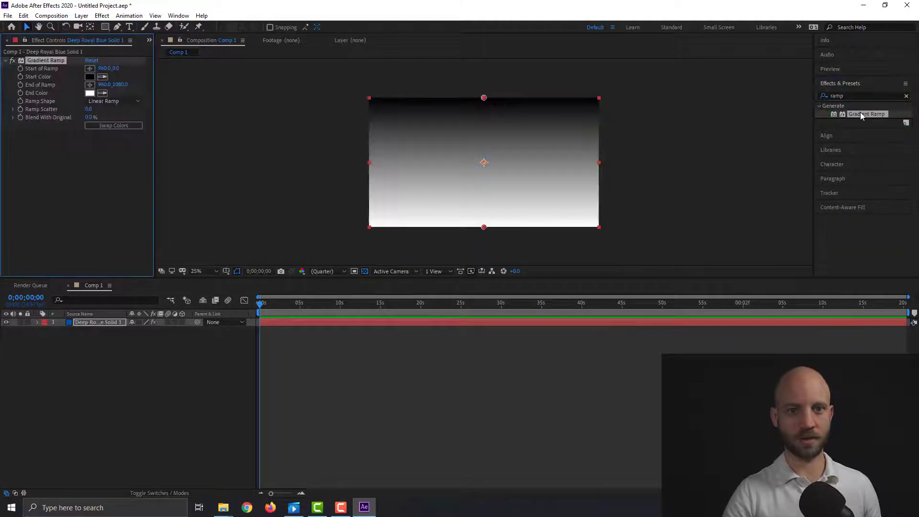
left_click(98, 103)
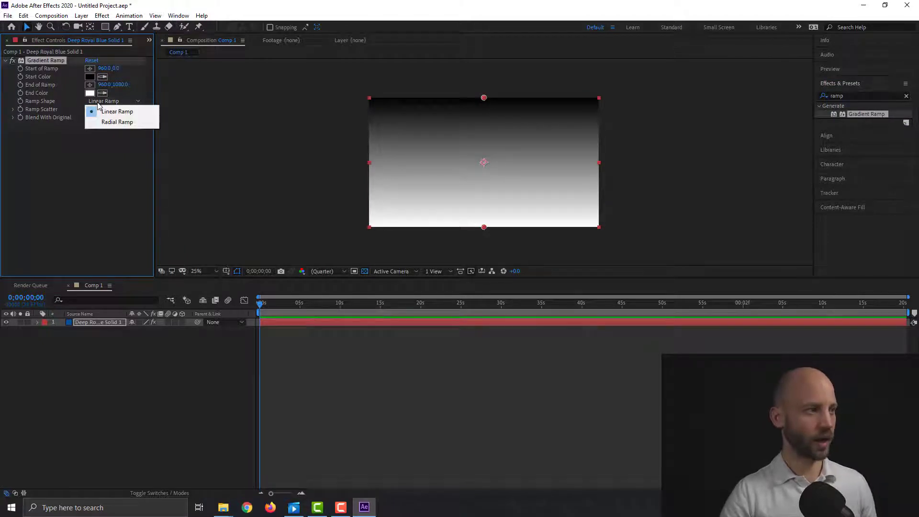
left_click(130, 123)
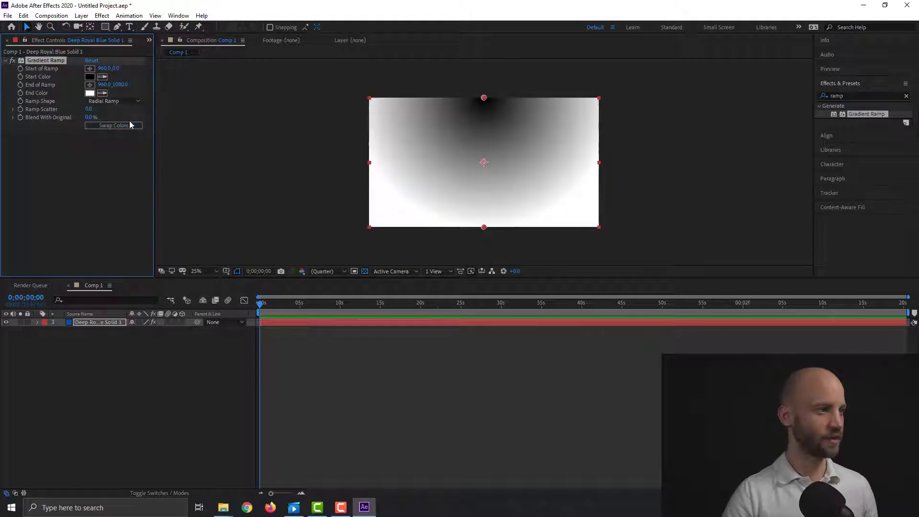
- Set the gradient's start color to white and its end color to dark gray
left_click(103, 78)
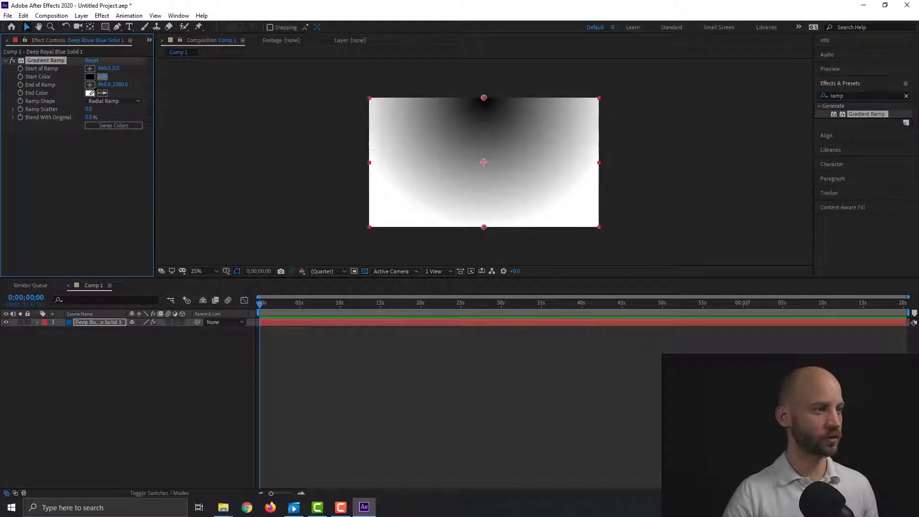
left_click(91, 93)
left_click(89, 93)
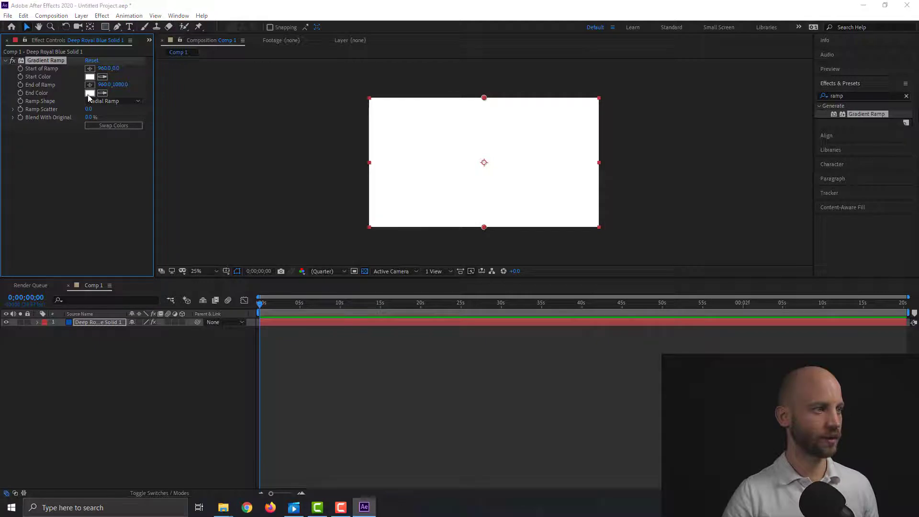
type("000000")
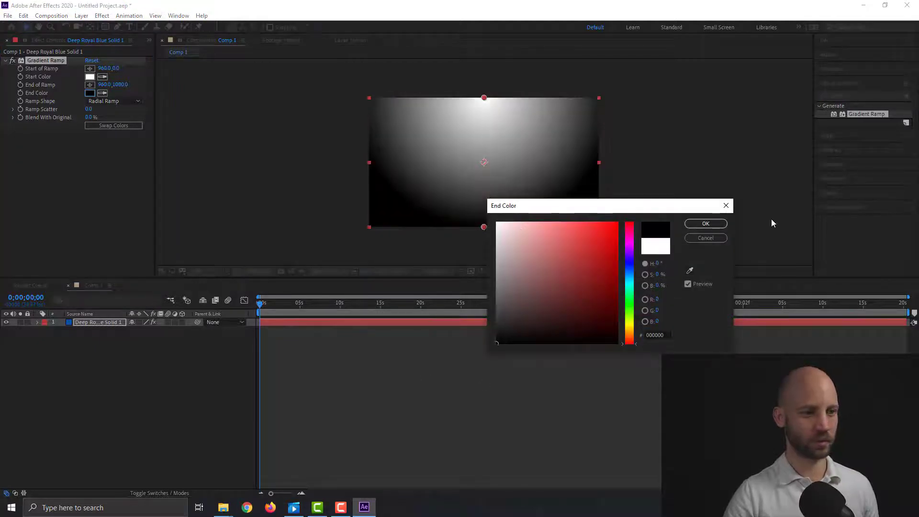
left_click(706, 224)
left_click(90, 93)
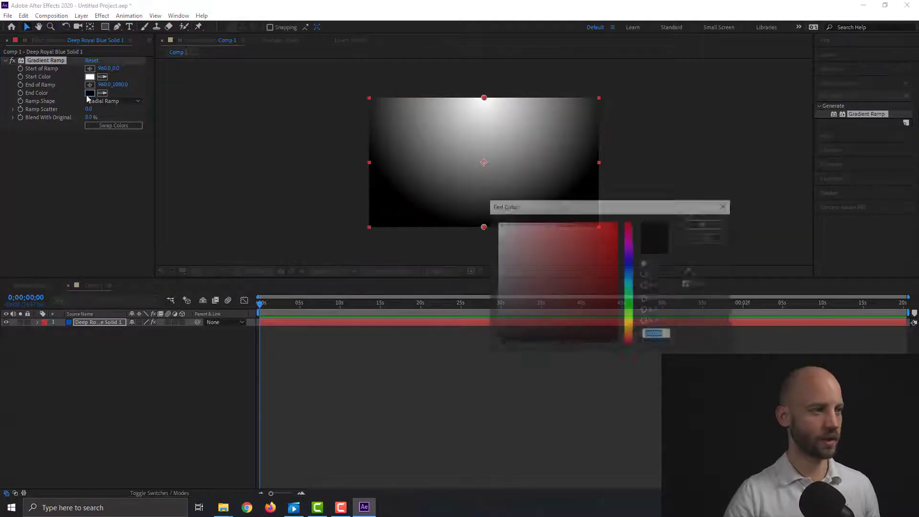
left_click_drag(505, 275, 488, 310)
left_click(702, 224)
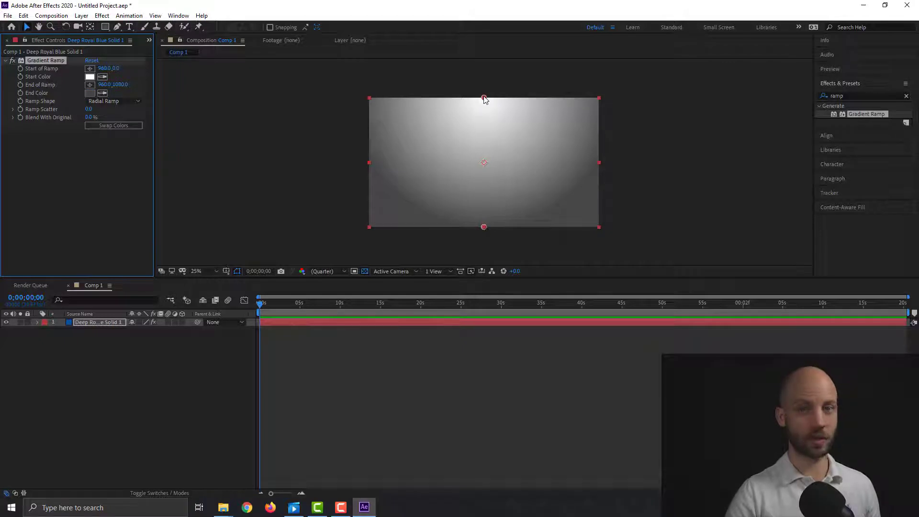
- Move the ramp's start point above the frame to about 952, -124 and its end point below the frame to about 860, 1460
mouse_move(484, 98)
left_mouse_down()
mouse_move(495, 32)
mouse_move(478, 100)
mouse_move(483, 39)
mouse_move(483, 84)
left_mouse_up()
left_click_drag(483, 228, 470, 280)
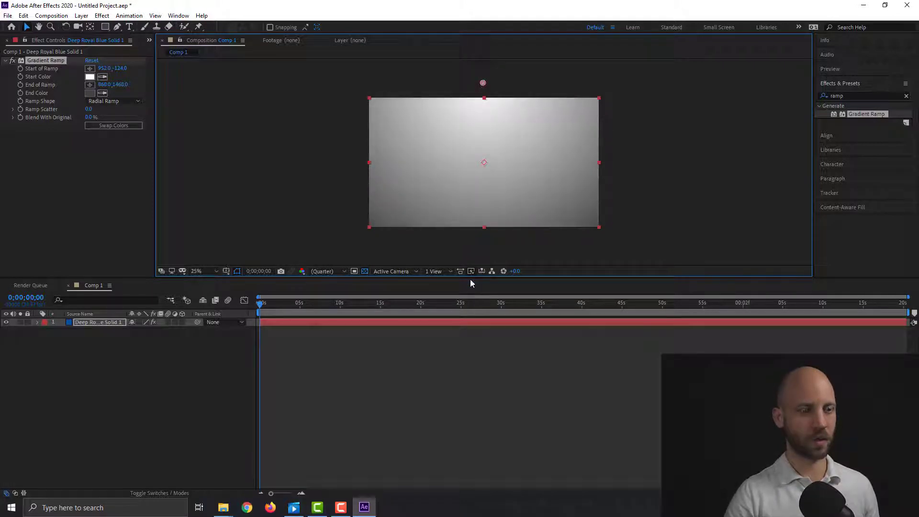
left_click(378, 374)
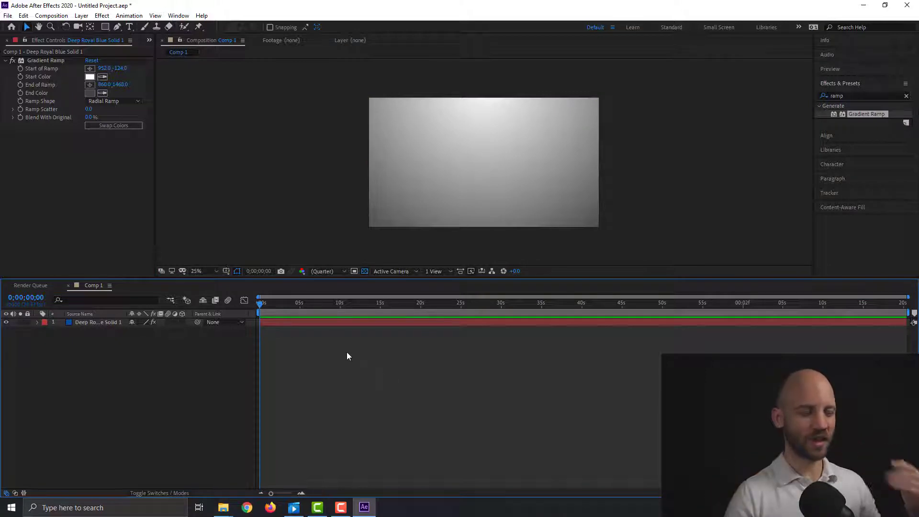
- Add Instagram.mov from the project files to Comp 1 as a layer above the gradient solid
left_click(149, 43)
left_click(167, 48)
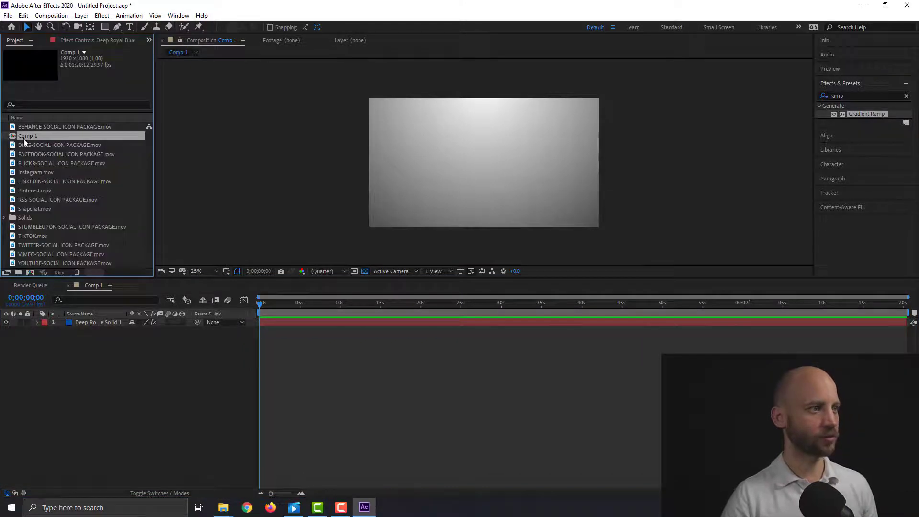
left_click(34, 145)
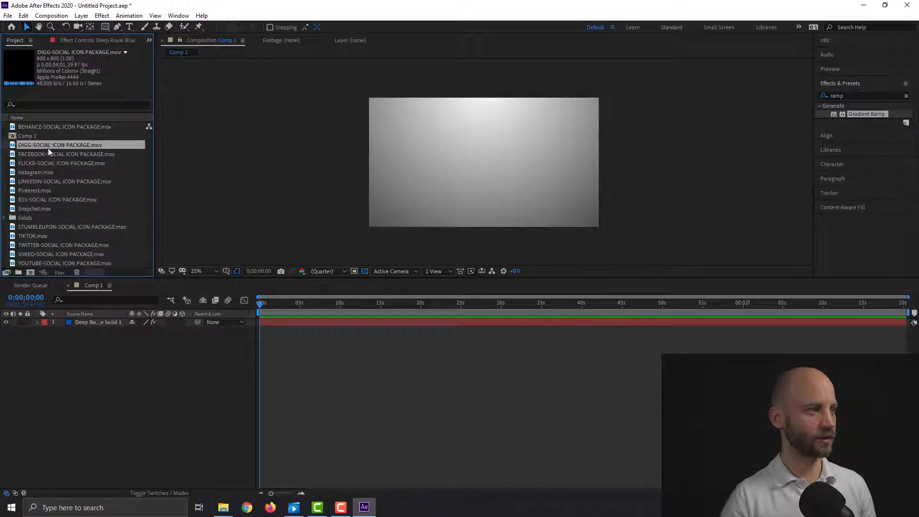
left_click(35, 172)
key("Return")
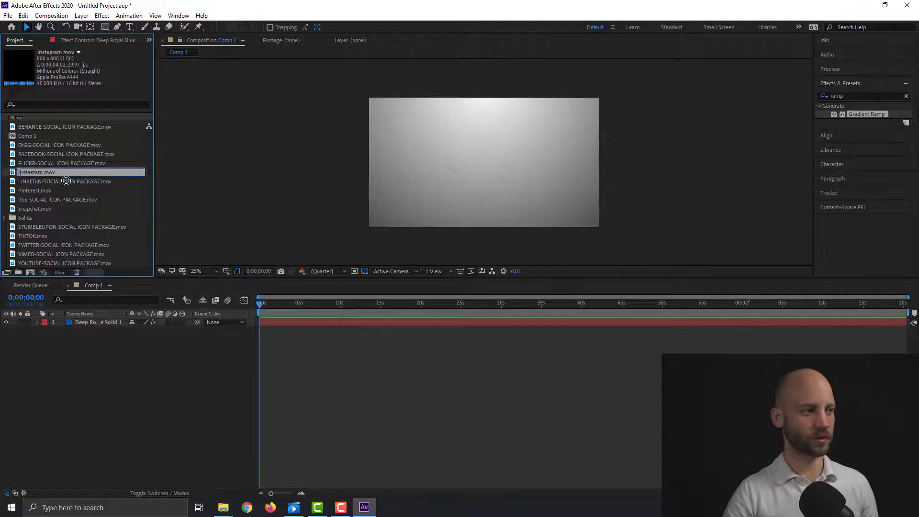
left_click_drag(66, 181, 79, 324)
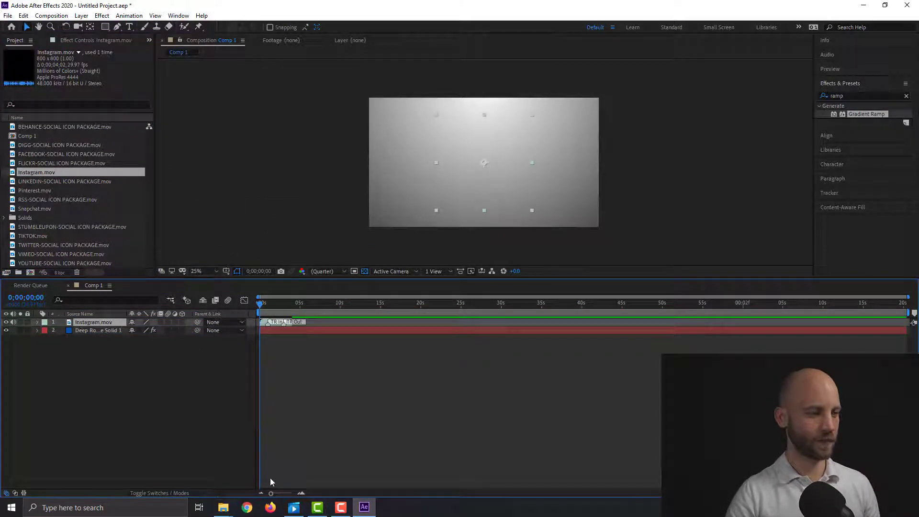
- Preview the Instagram icon animation from the start of the composition, past its TR In and TR Out markers
left_click_drag(272, 495, 288, 494)
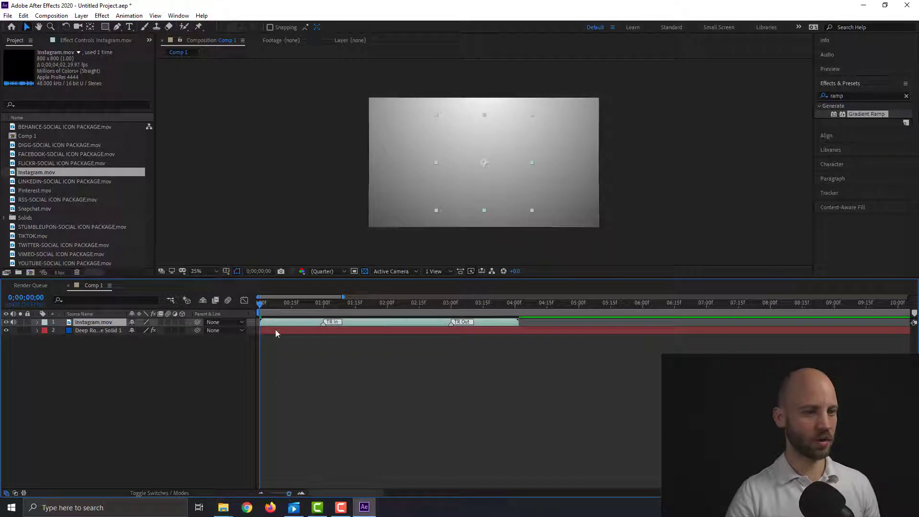
mouse_move(260, 307)
left_mouse_down()
mouse_move(432, 312)
mouse_move(262, 311)
left_mouse_up()
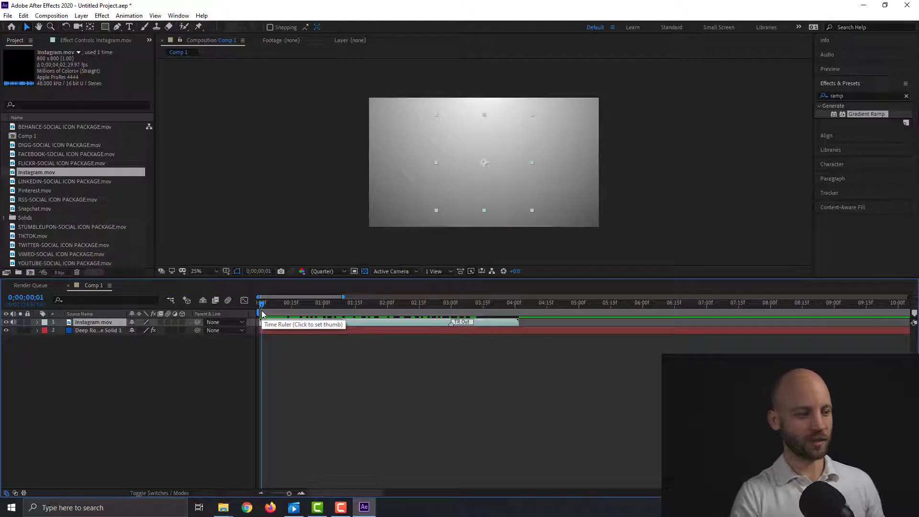
key("XF86AudioLowerVolume")
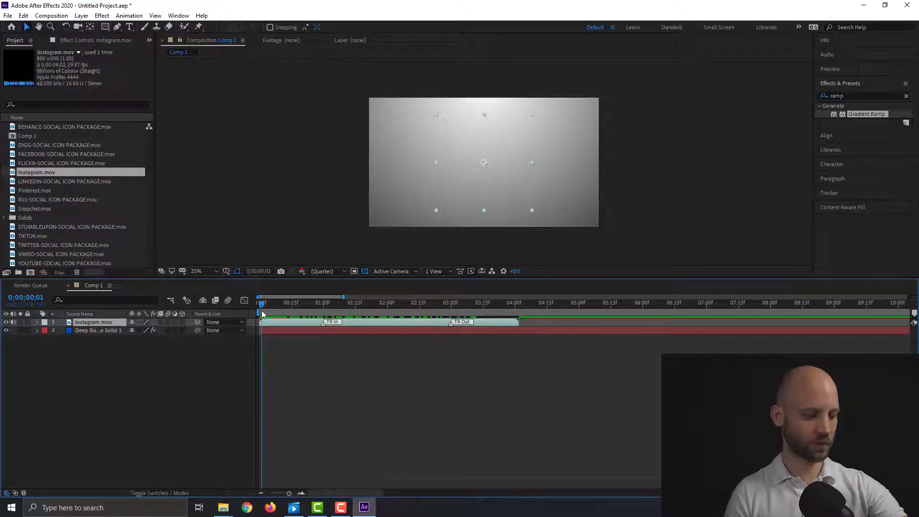
key("space")
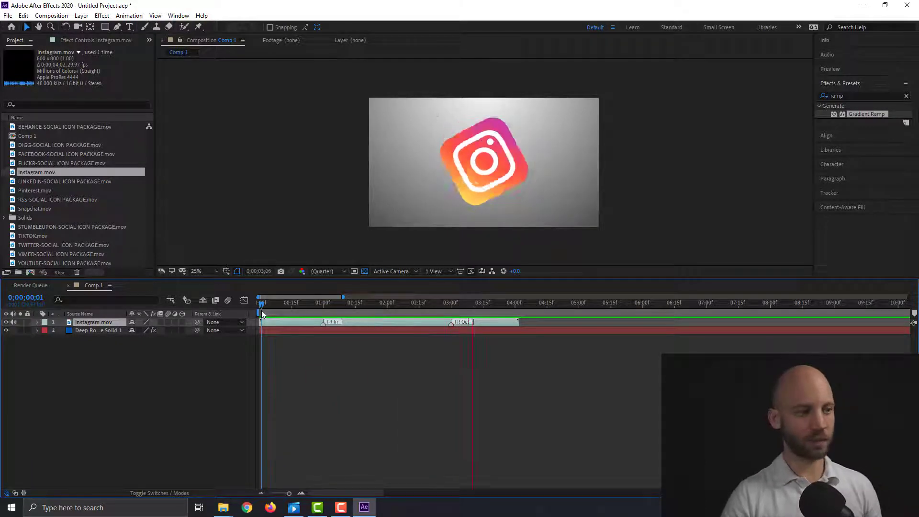
key("space")
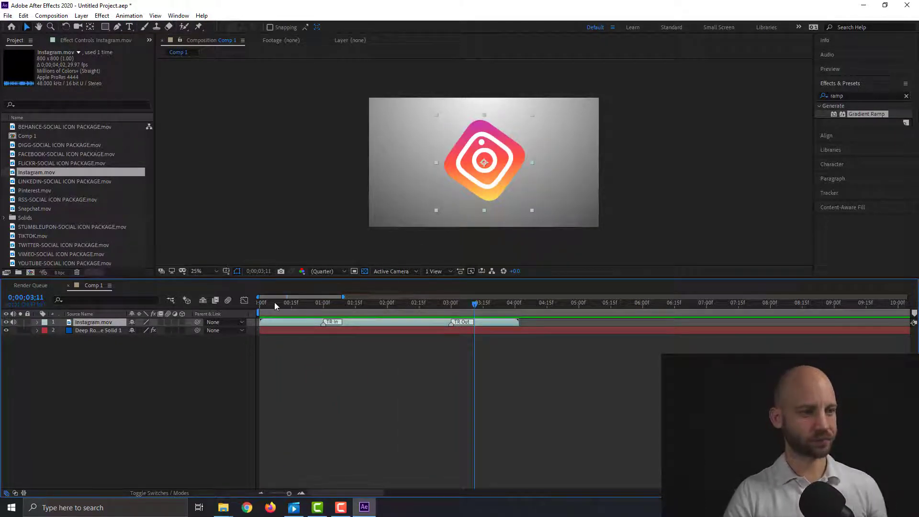
- Scale the Instagram layer to 34% at 0;00;01;24 and place the icon near the frame's left edge, slightly below mid-height
left_click_drag(274, 303, 375, 294)
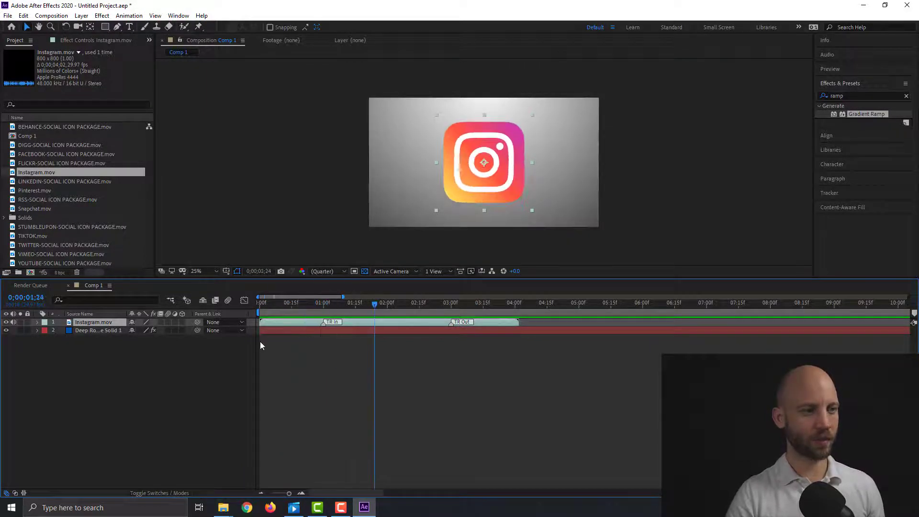
key("s")
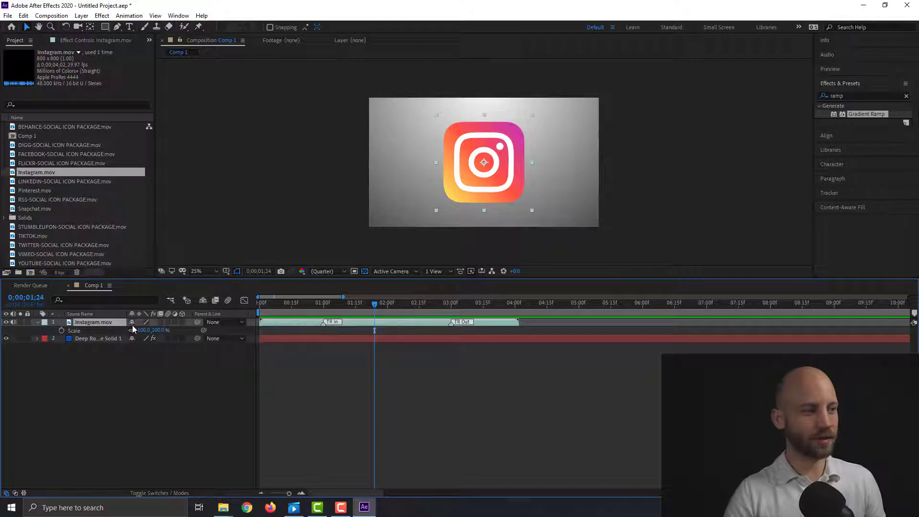
left_click_drag(142, 330, 115, 329)
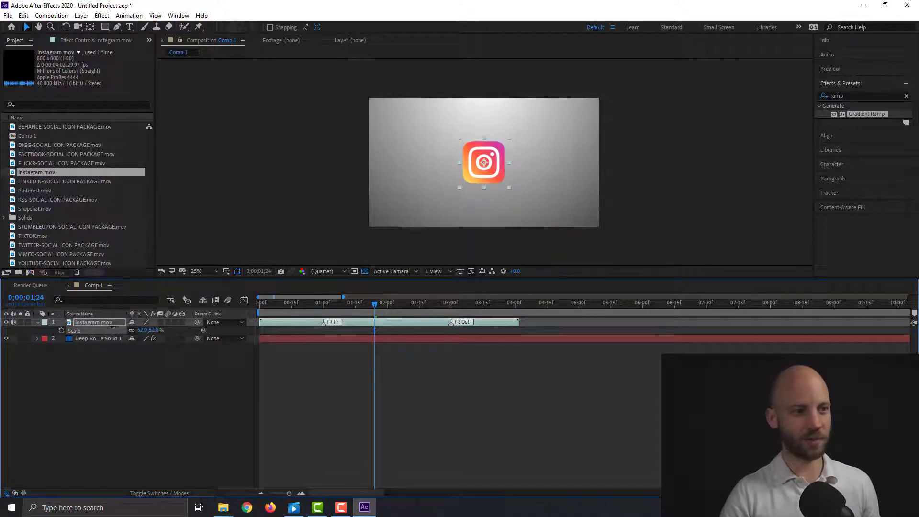
left_click_drag(481, 165, 406, 176)
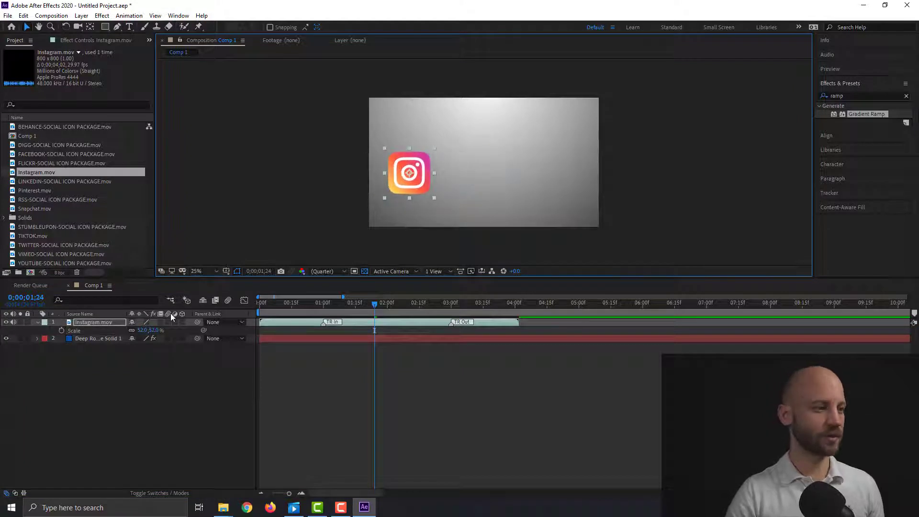
left_click_drag(142, 330, 134, 330)
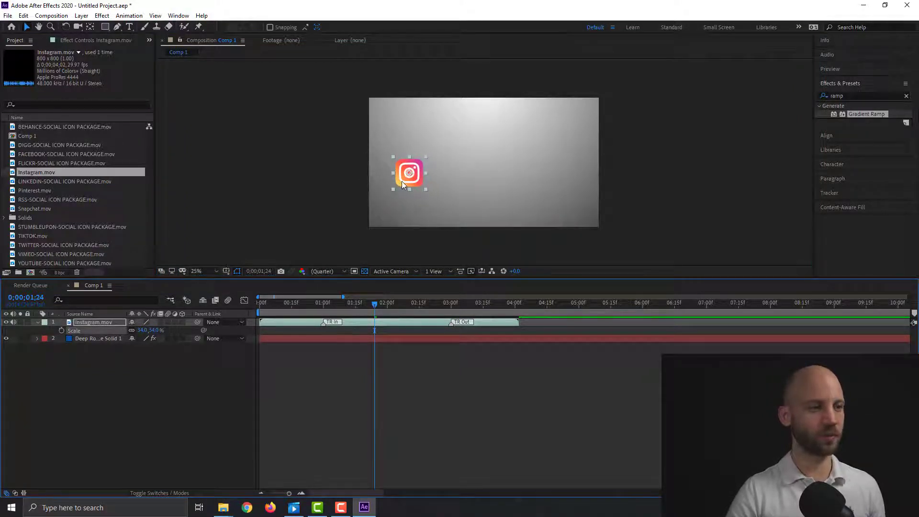
left_click_drag(401, 181, 388, 187)
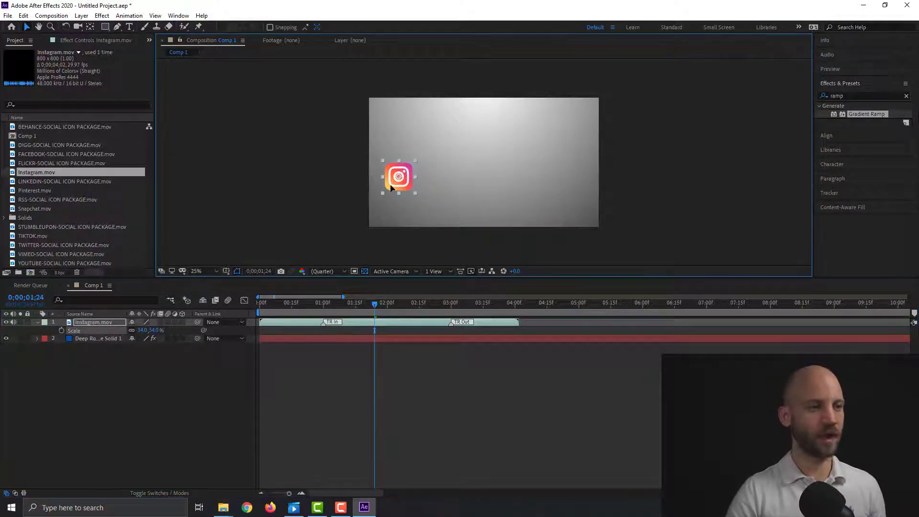
- Add FACEBOOK-SOCIAL ICON PACKAGE.mov above the Instagram layer, starting about half a second into the composition, and scale it to 34%
left_click(37, 180)
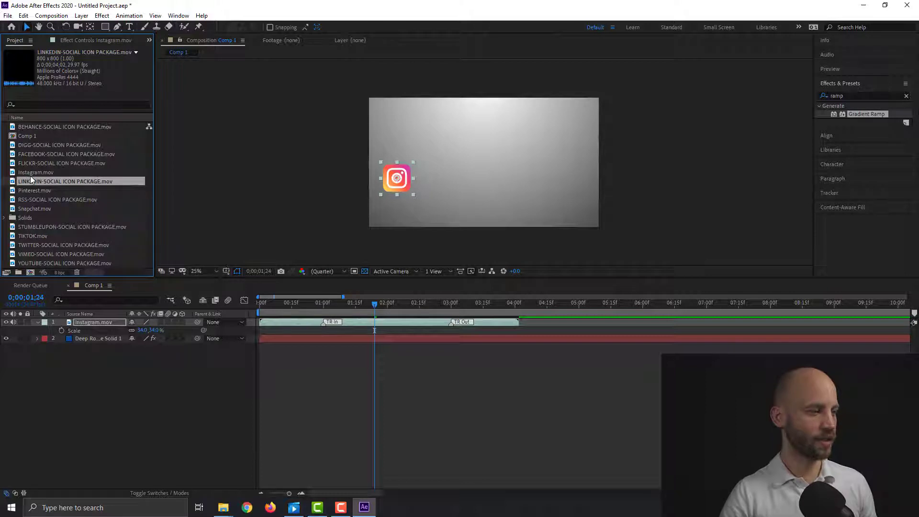
left_click(37, 163)
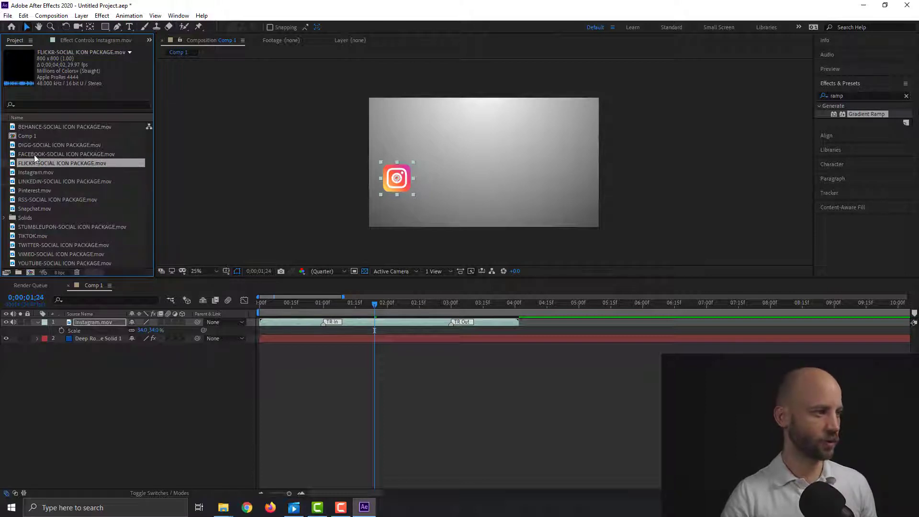
left_click_drag(33, 154, 296, 317)
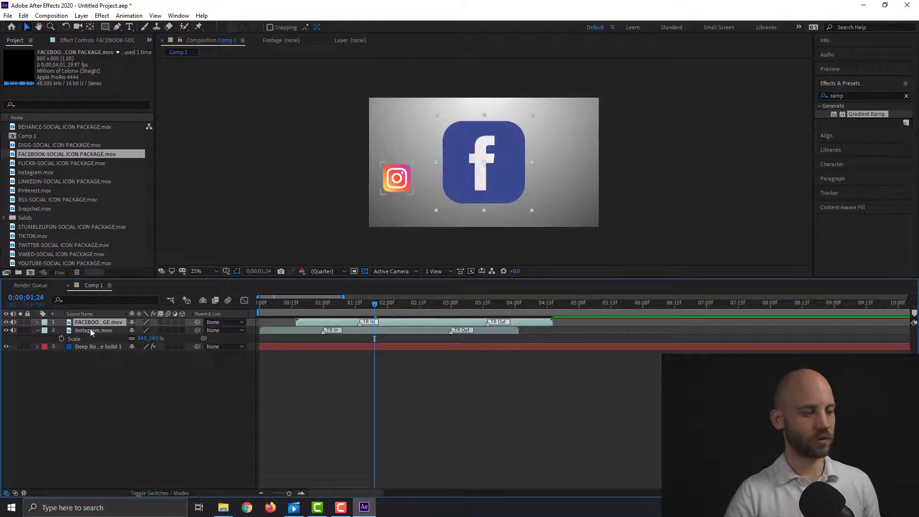
key("s")
left_click_drag(142, 331, 105, 329)
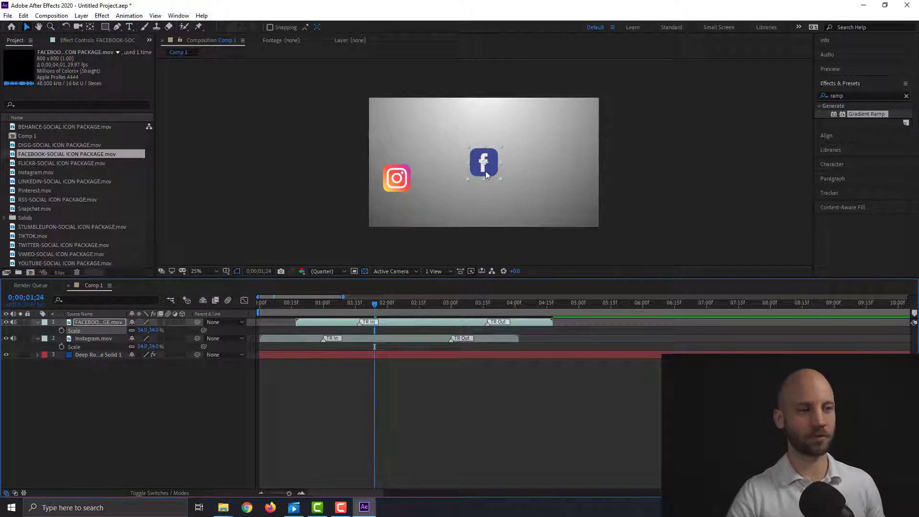
- Position the Facebook icon just right of the frame's center, level with the Instagram icon, and lower both icons slightly
left_click_drag(486, 173, 451, 188)
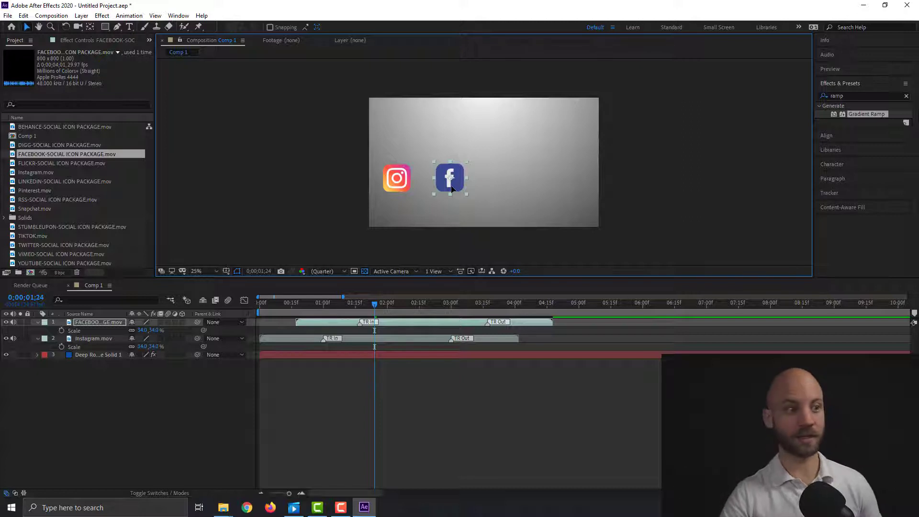
left_click_drag(451, 188, 506, 190)
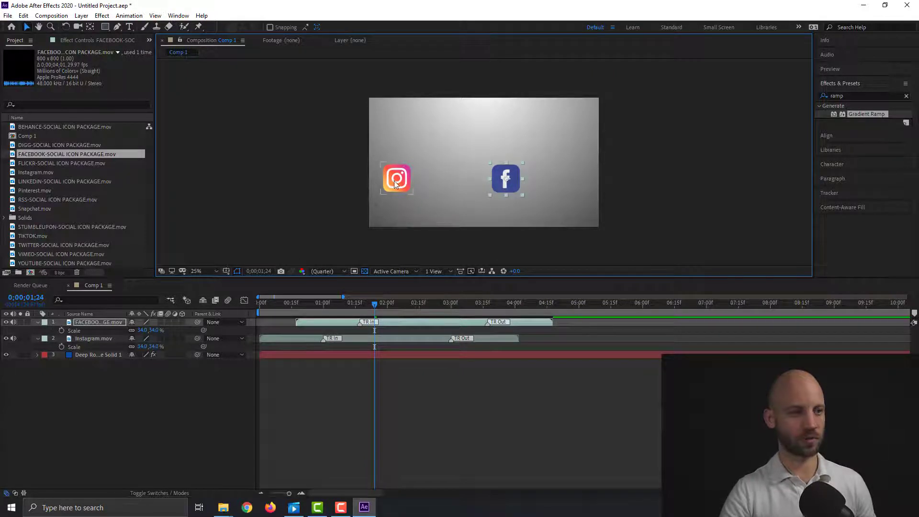
left_click_drag(395, 184, 398, 192)
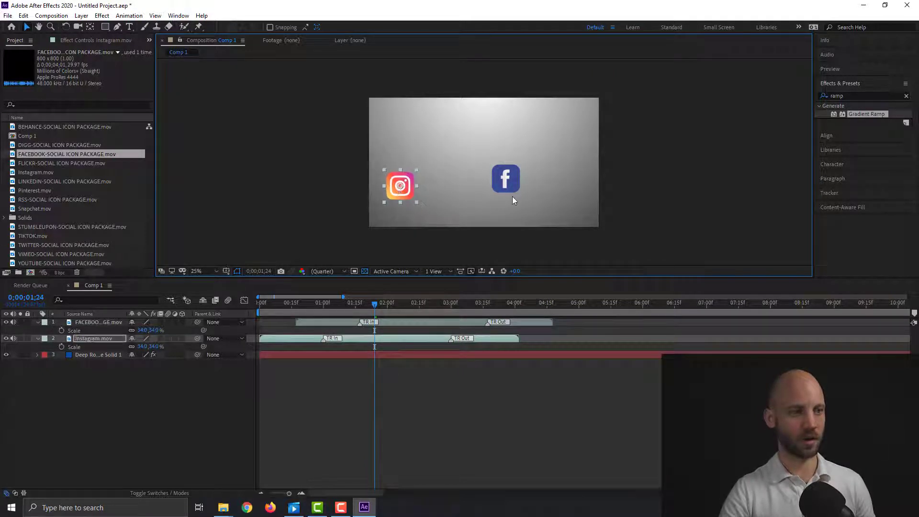
left_click_drag(507, 188, 497, 196)
left_click(122, 413)
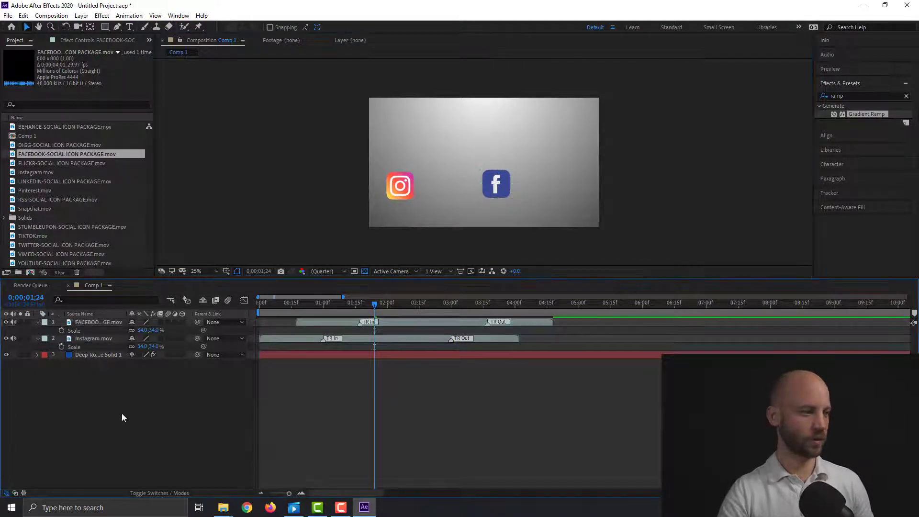
- Add a text layer beside the Instagram icon reading "instagram.com/bluefx"
left_click(130, 27)
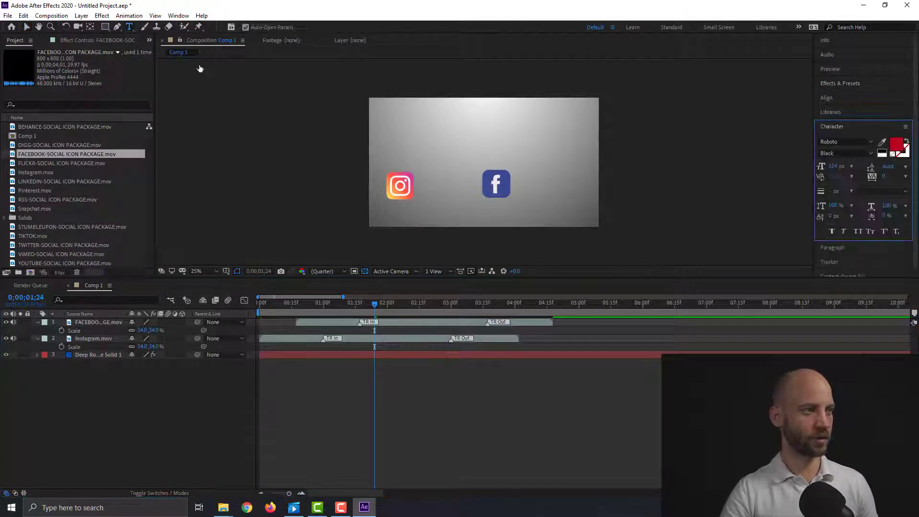
left_click(418, 179)
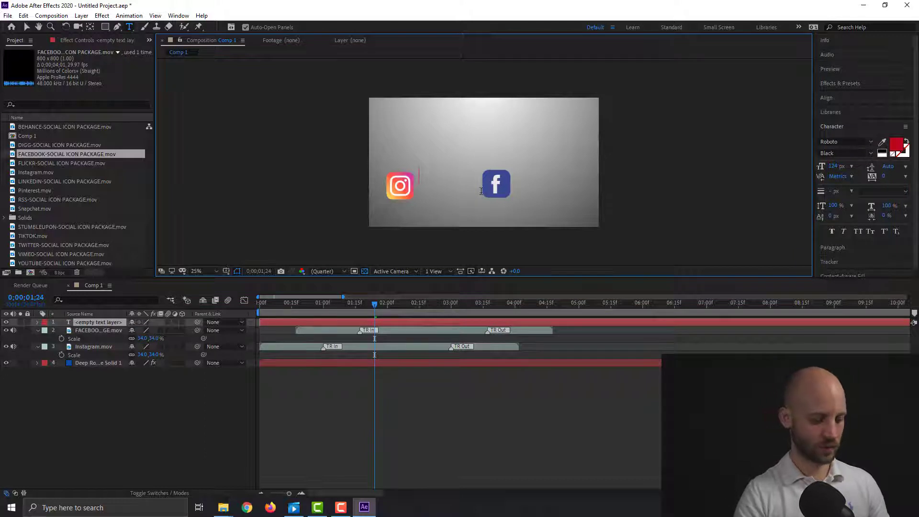
type("ins")
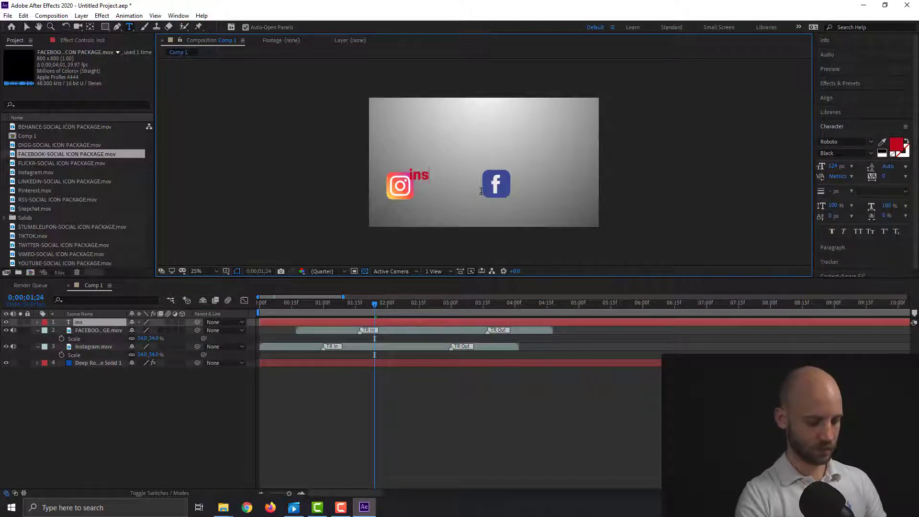
type("tagram.")
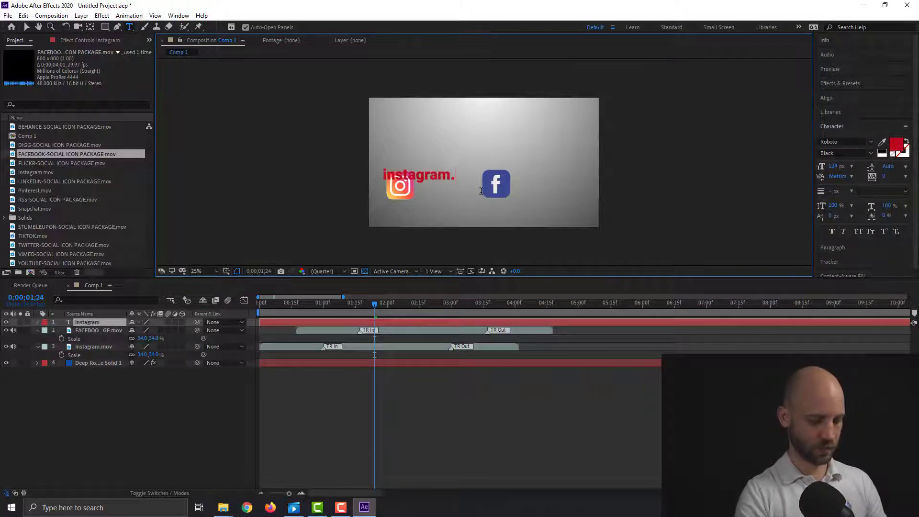
type("com/")
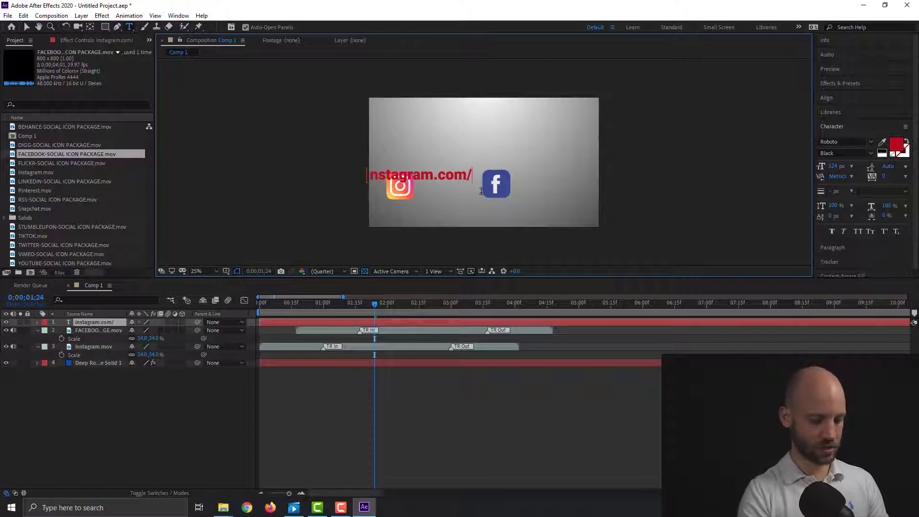
type("bluefx")
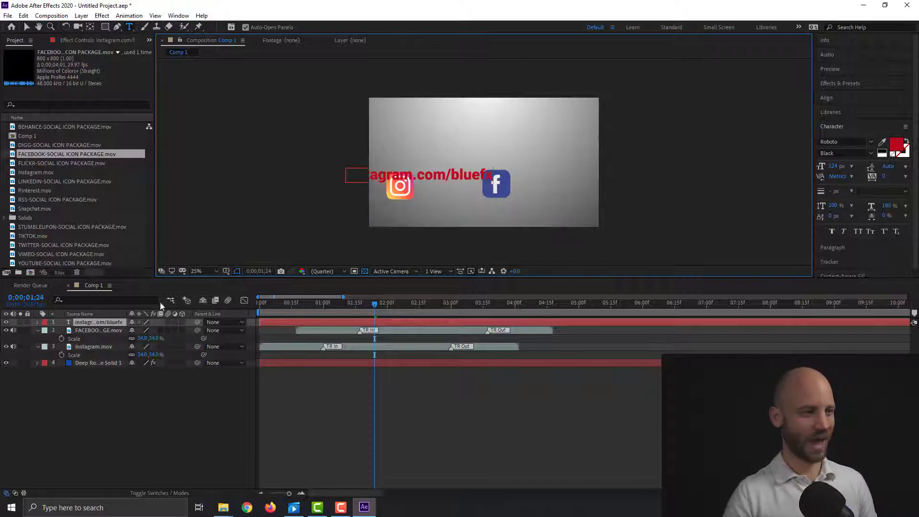
- Set the fill color of all the Instagram address text to black (000000)
key("ctrl+a")
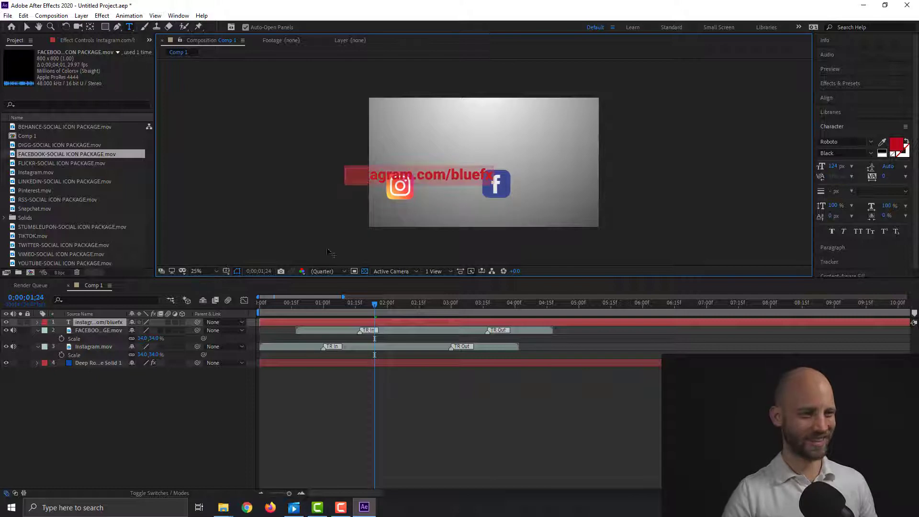
left_click(894, 146)
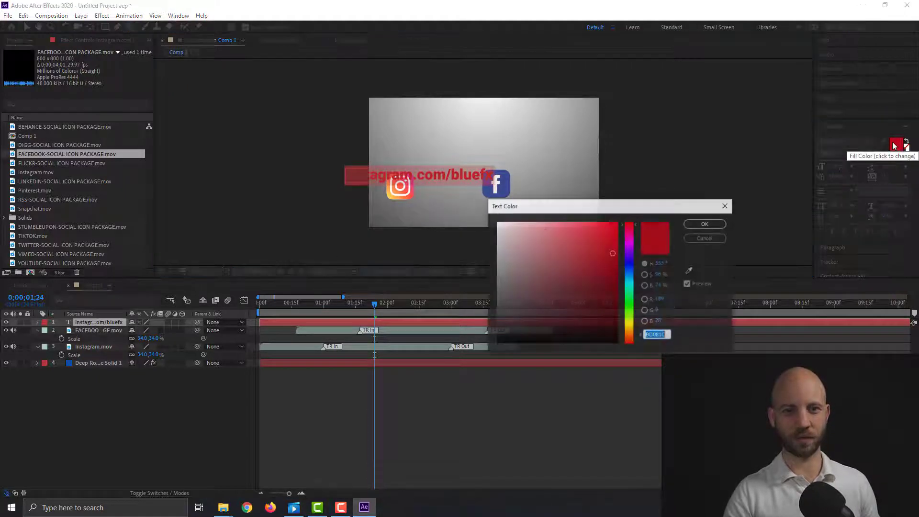
left_click_drag(613, 254, 461, 406)
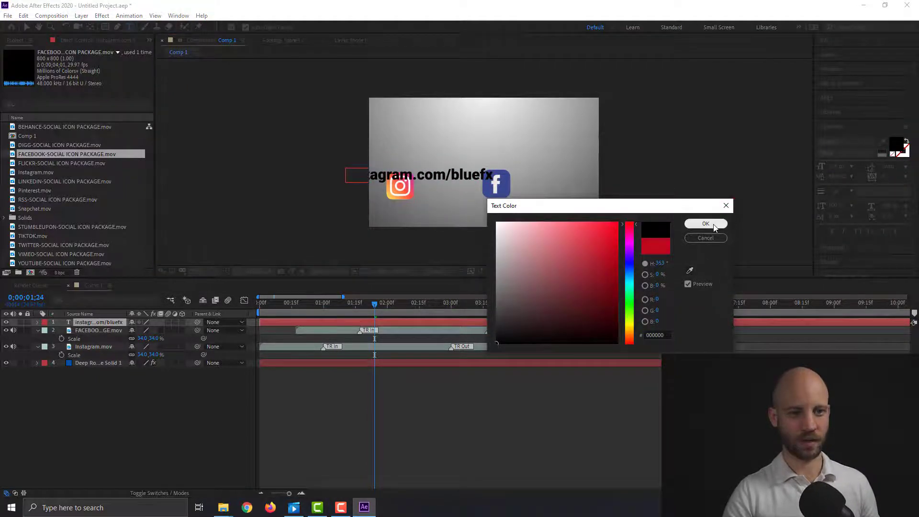
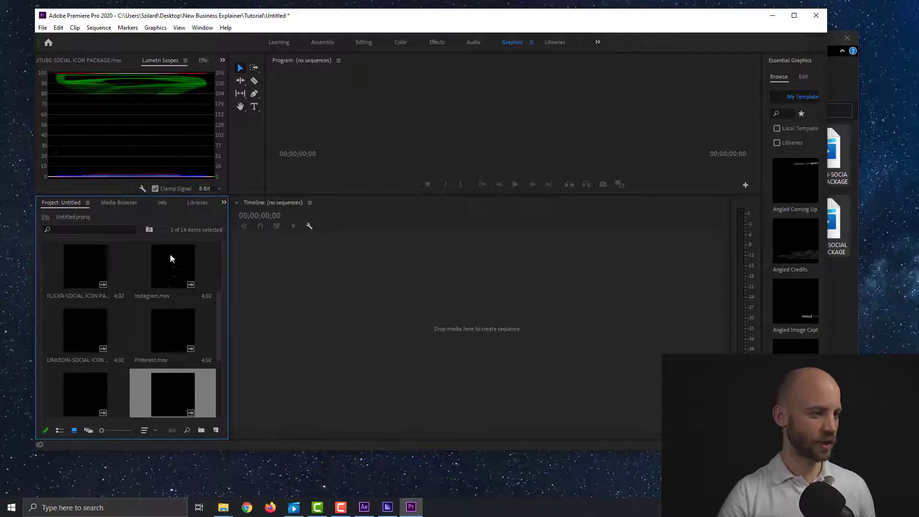
- In Premiere Pro, create a sequence from Snapchat.mov and set its editing mode to Custom
left_click_drag(171, 259, 378, 249)
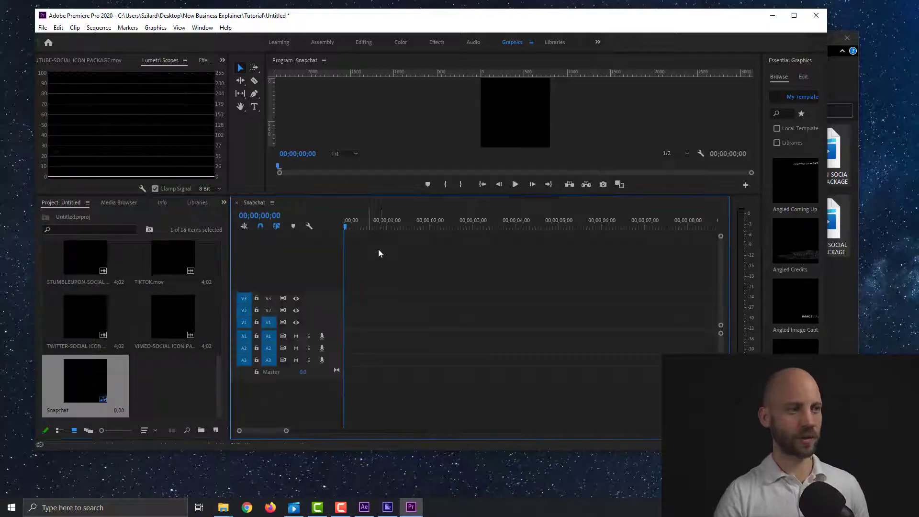
left_click(99, 27)
left_click(98, 38)
left_click(433, 93)
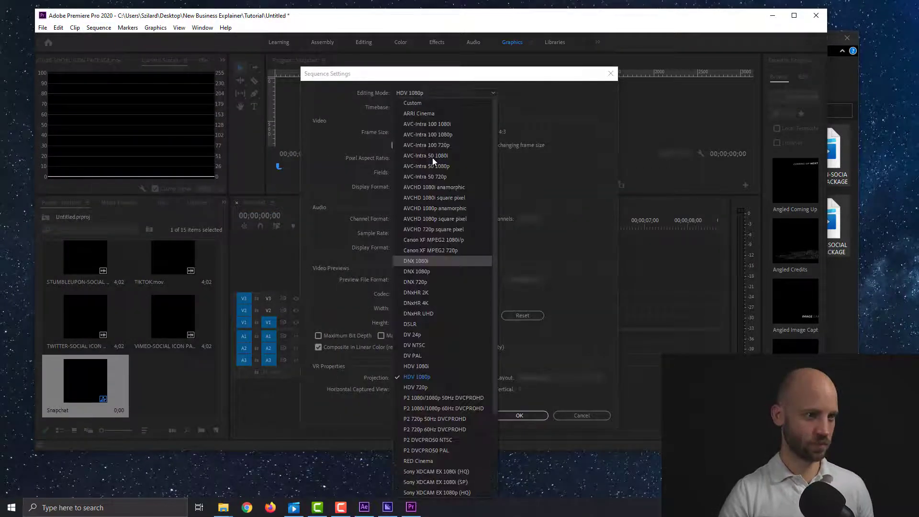
left_click(435, 104)
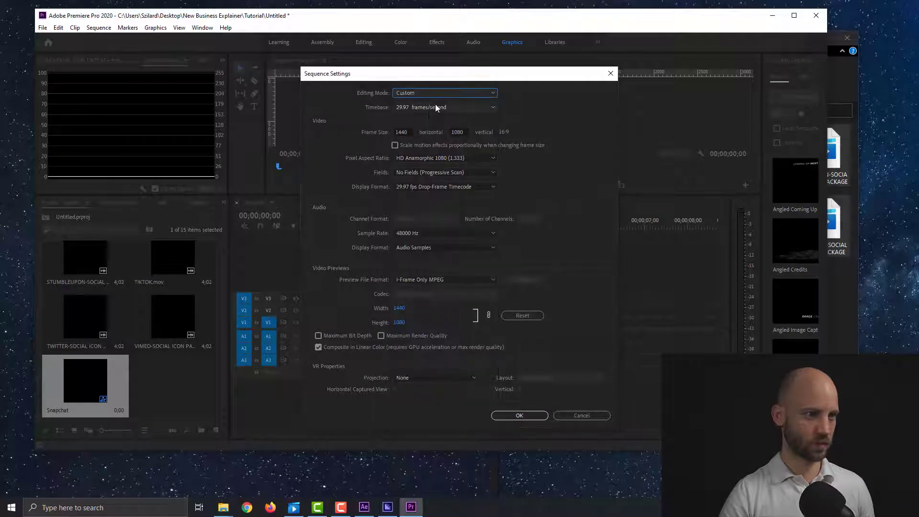
- Set the Snapchat sequence's frame size to 1920 by 1080 and apply the sequence settings
left_click(407, 129)
type("19")
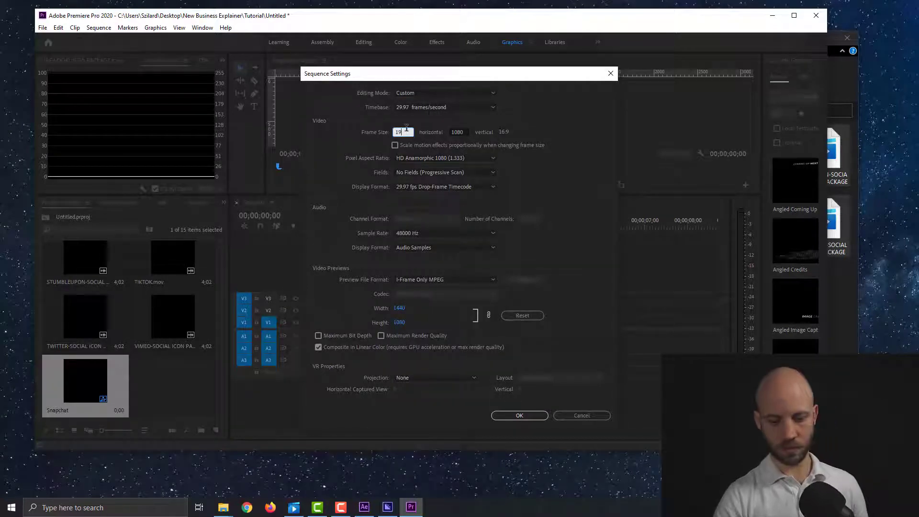
type("20")
key("Tab")
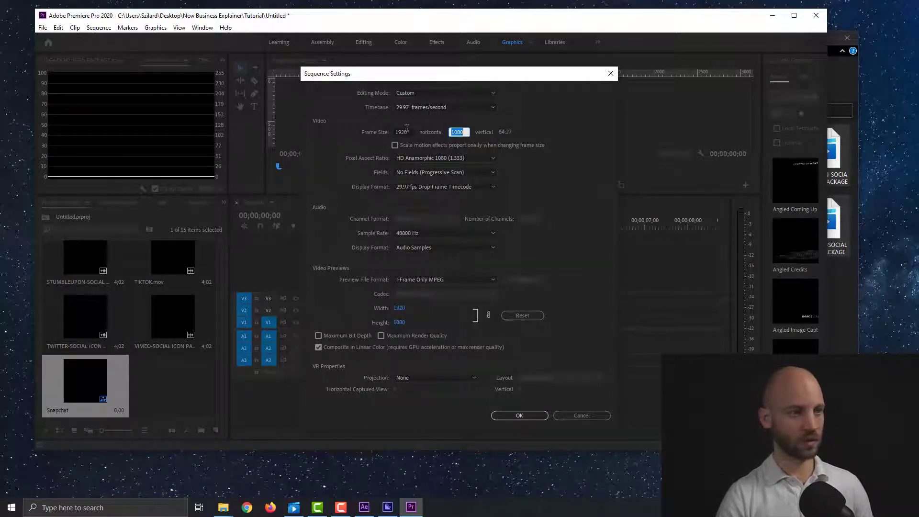
left_click(597, 163)
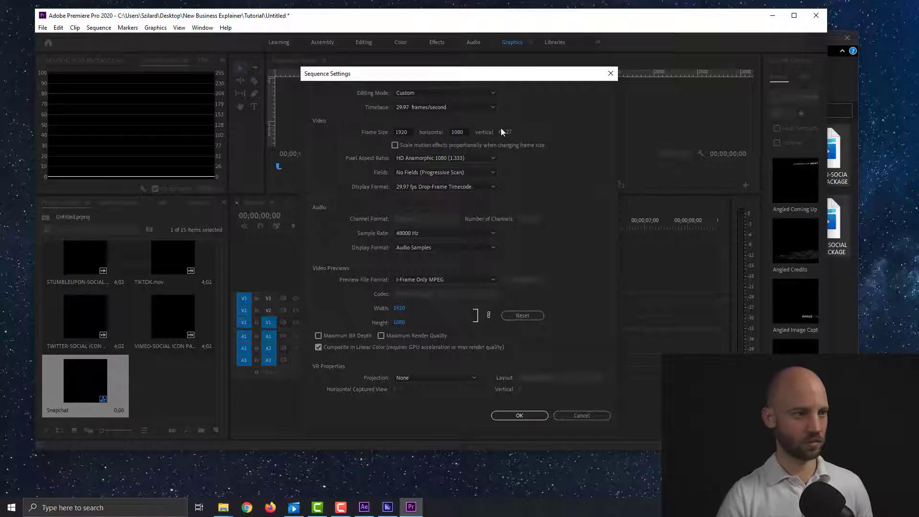
left_click(519, 415)
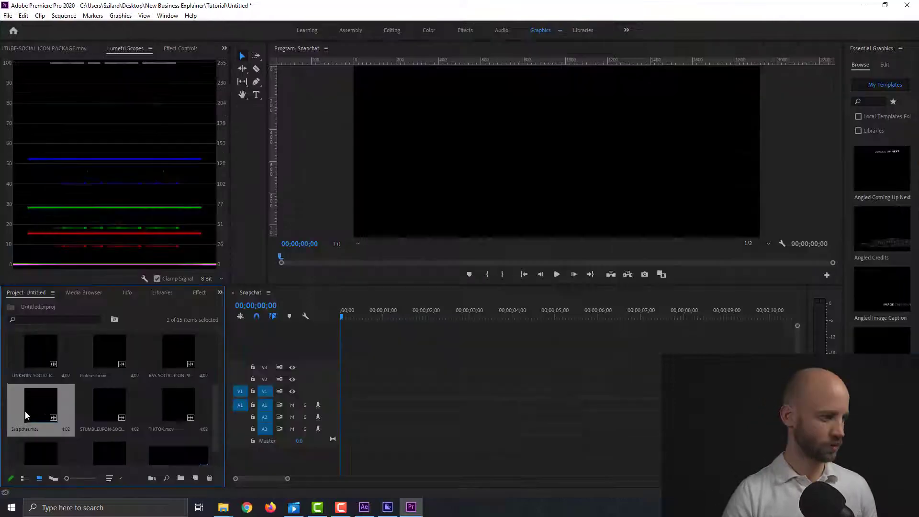
- Place Snapchat.mov at the start of track V1 keeping the existing sequence settings, scrub to 00;00;02;00, and select the clip
left_click_drag(25, 412, 341, 386)
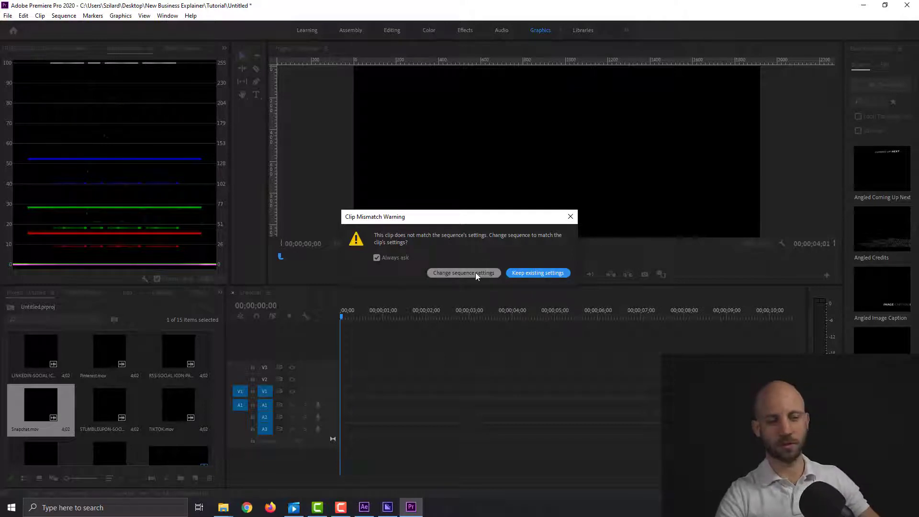
left_click(536, 273)
left_click(346, 317)
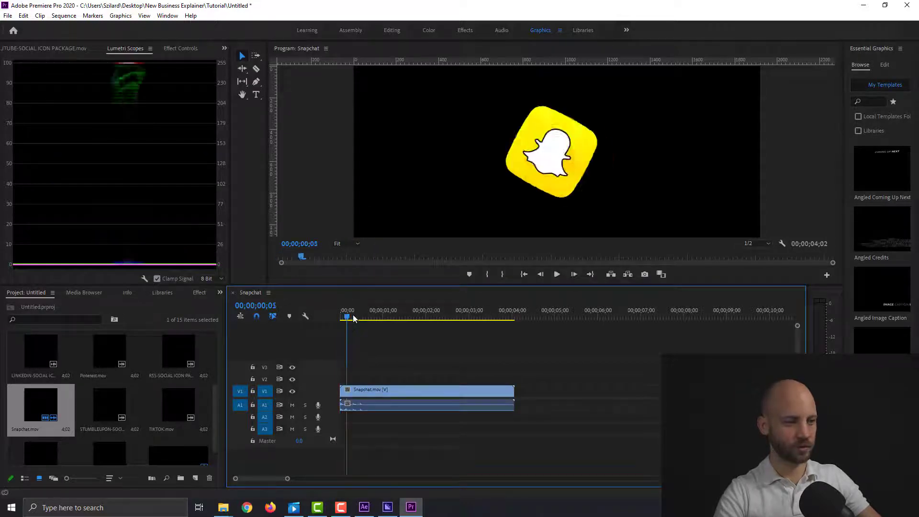
left_click_drag(353, 319, 426, 327)
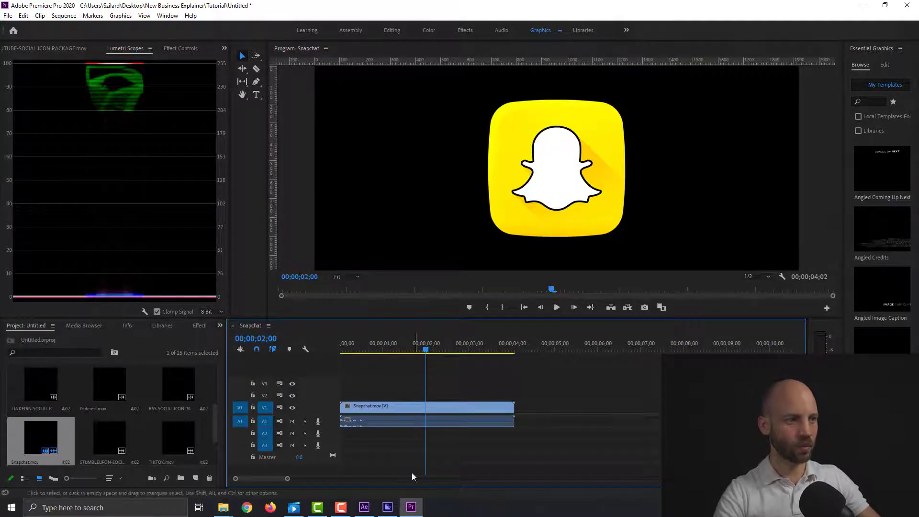
left_click(398, 406)
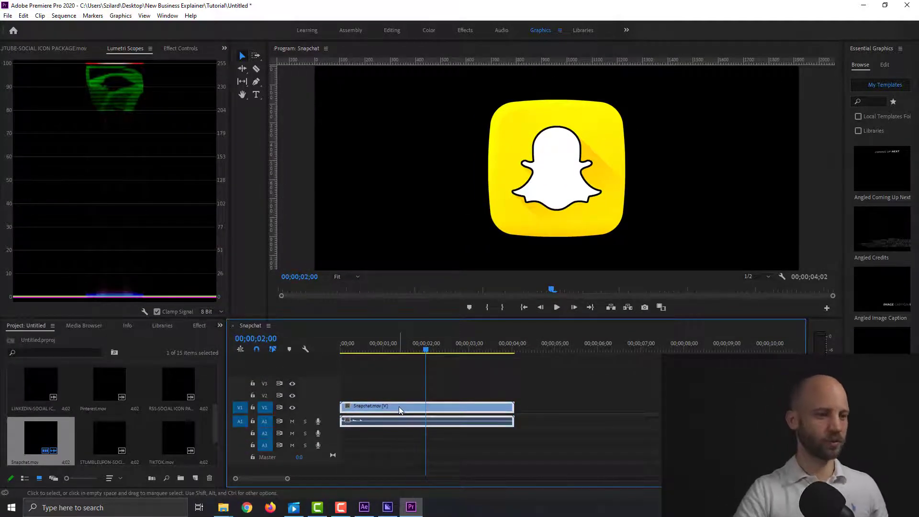
- Scale the Snapchat clip down to 44 and play the sequence from the start to check it
left_click(180, 48)
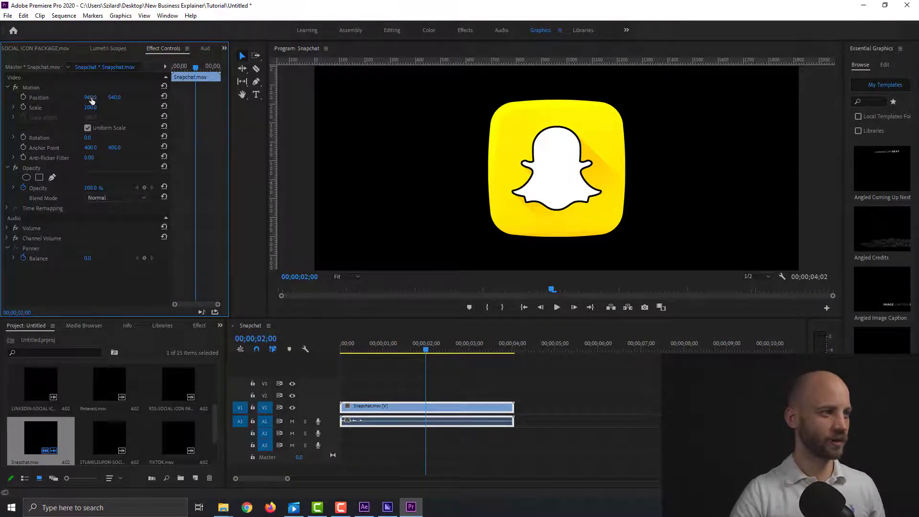
left_click_drag(94, 107, 61, 110)
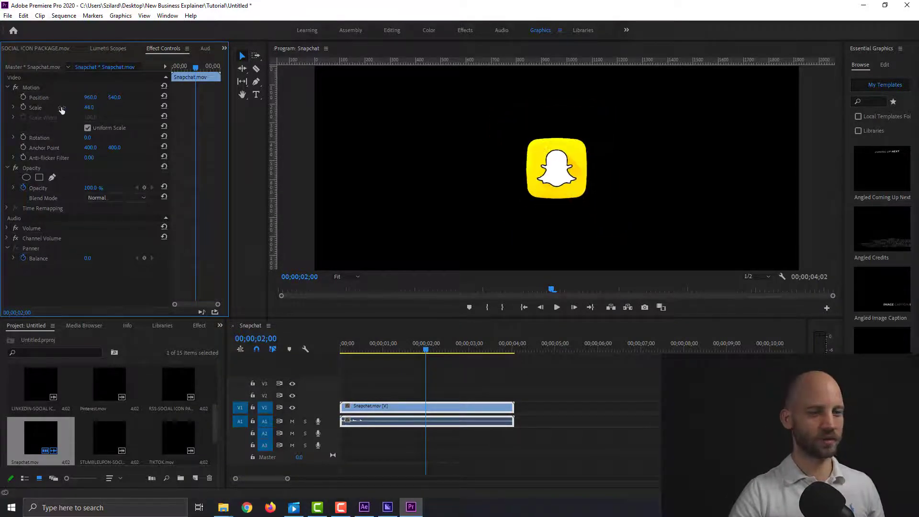
left_click_drag(349, 340, 254, 334)
key("space")
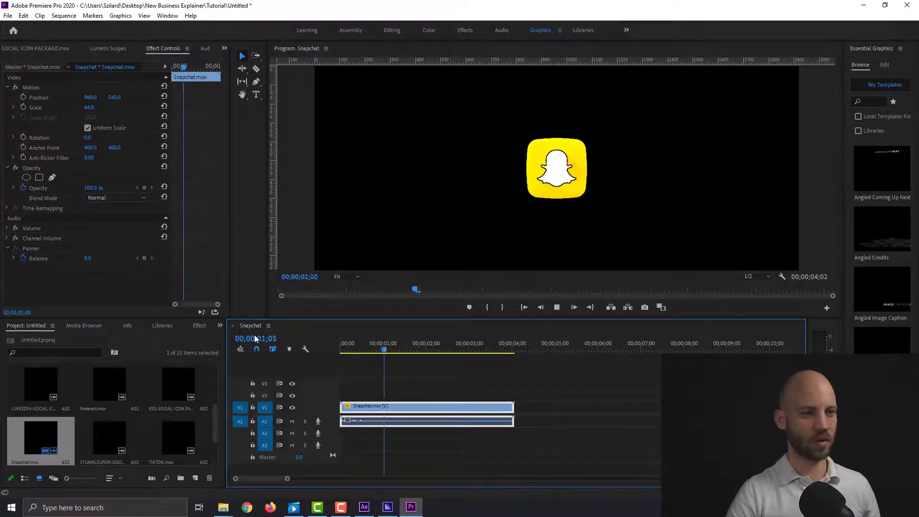
key("space")
- Move the Snapchat icon to the left side of the frame, at about 256, 548, and enlarge the program monitor
left_click(555, 170)
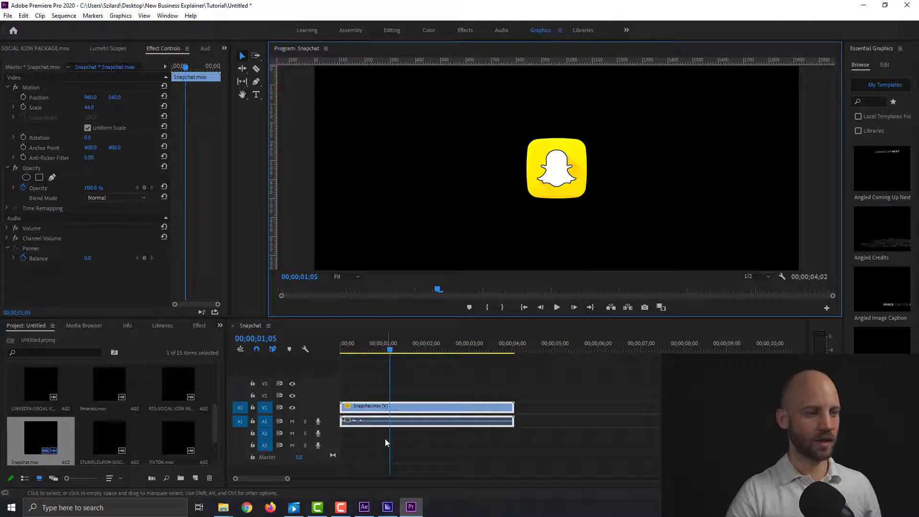
left_click(405, 408)
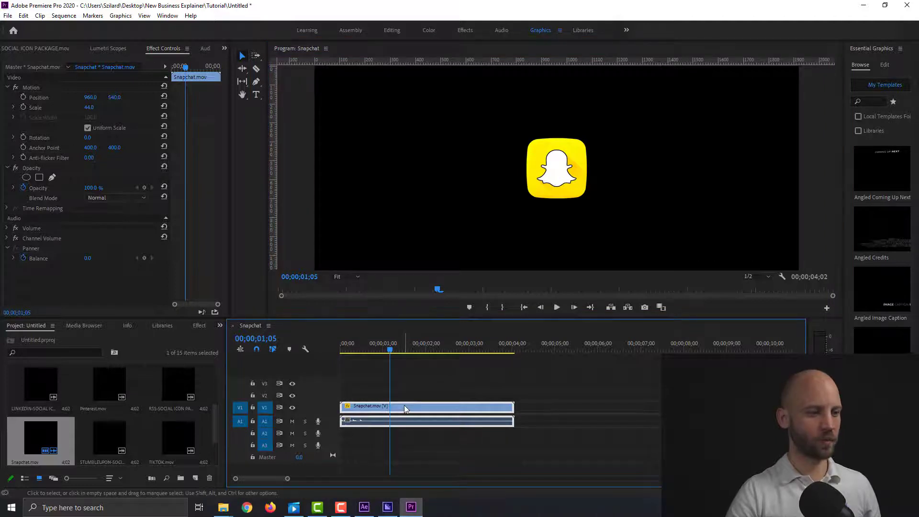
left_click(41, 98)
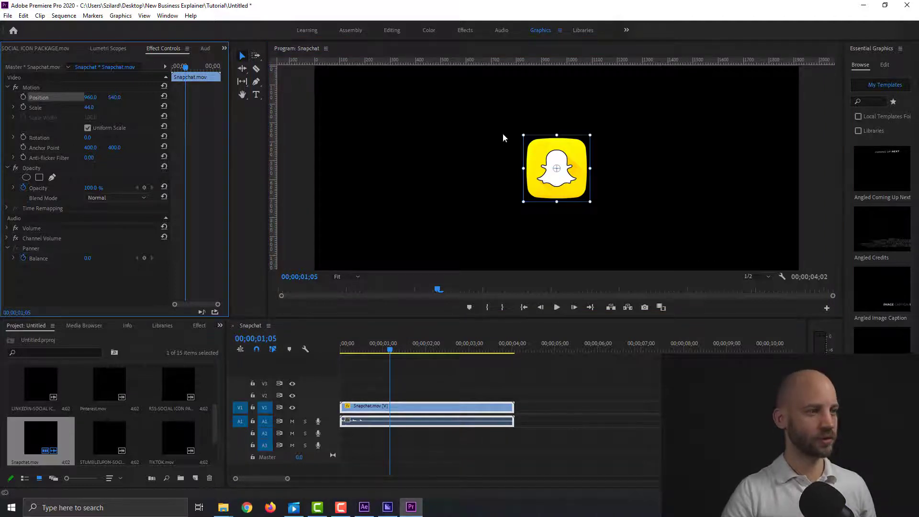
left_click_drag(546, 152, 375, 160)
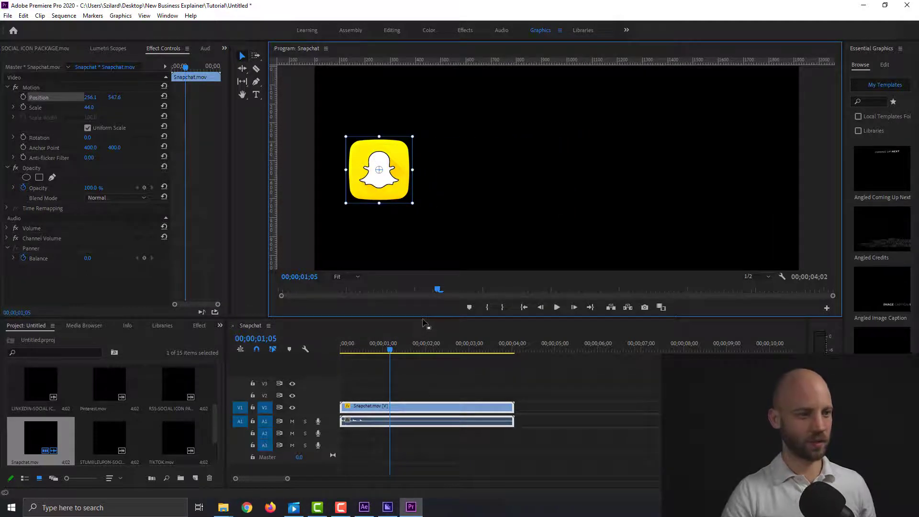
left_click_drag(423, 318, 422, 297)
key("Left")
key("Left")
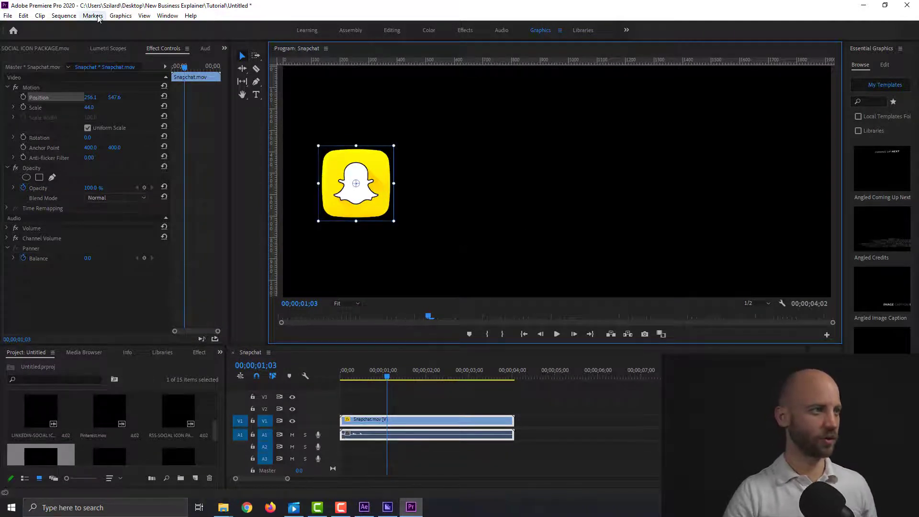
key("Right")
key("Right")
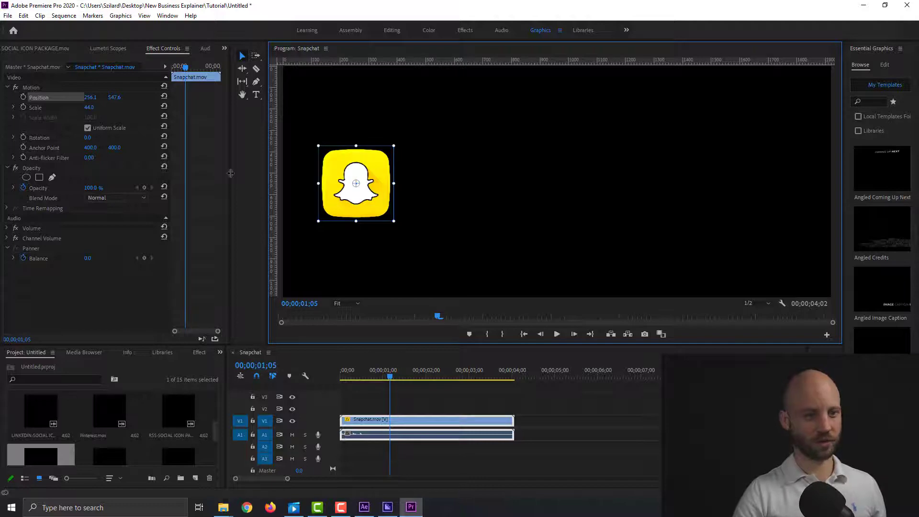
- Change the Snapchat sequence's pixel aspect ratio to Square Pixels (1.0) and apply the sequence settings
left_click(64, 15)
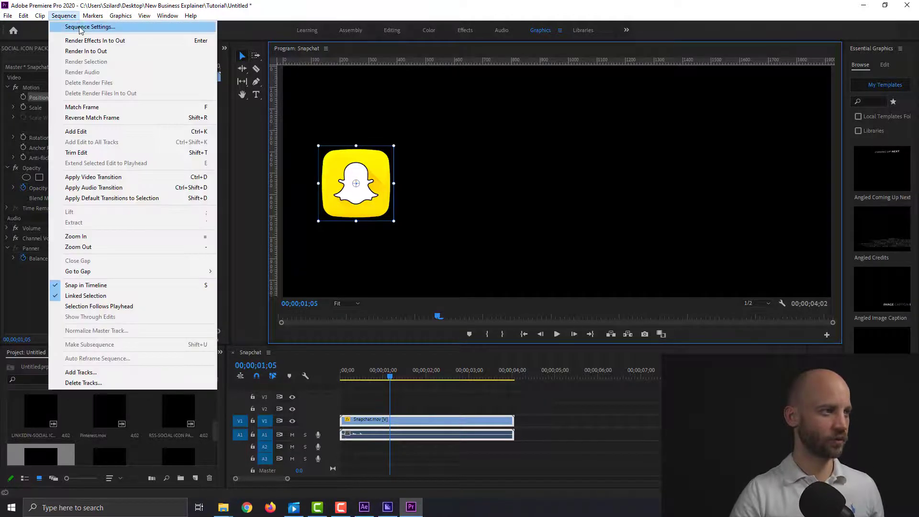
left_click(80, 28)
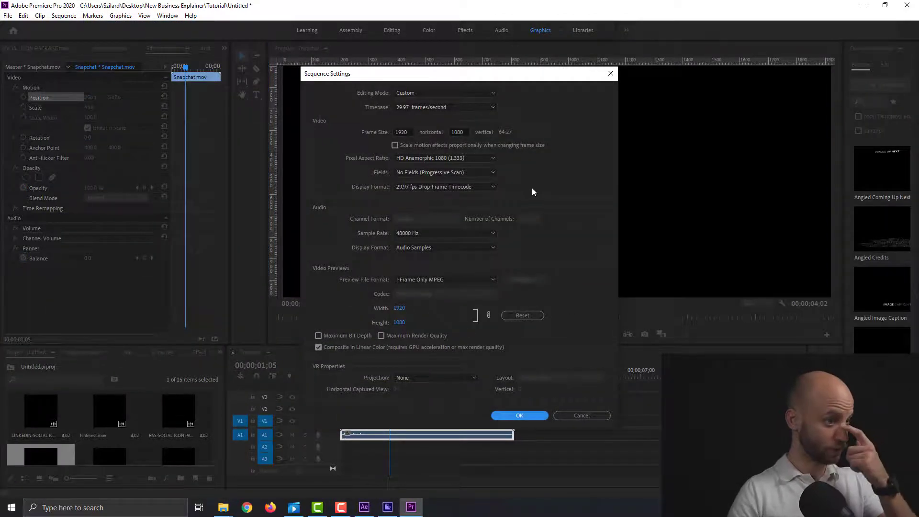
left_click(440, 157)
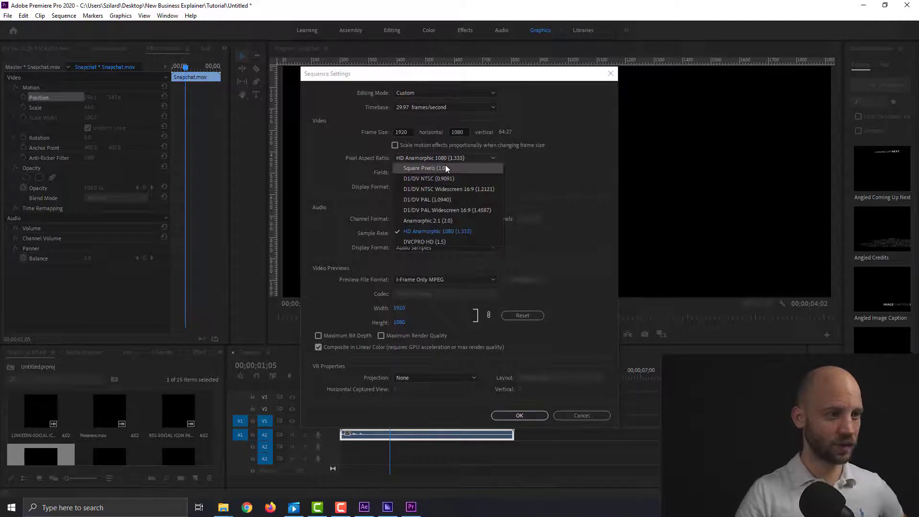
left_click(445, 168)
left_click(520, 415)
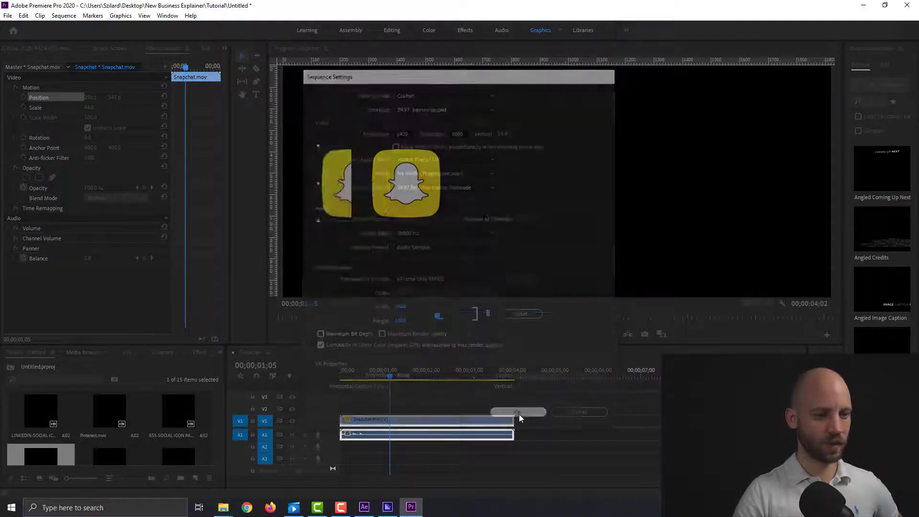
- Add a rectangle graphic layer on the track above the Snapchat clip at 00;00;00;15 and enlarge it to cover the whole frame
left_click(127, 18)
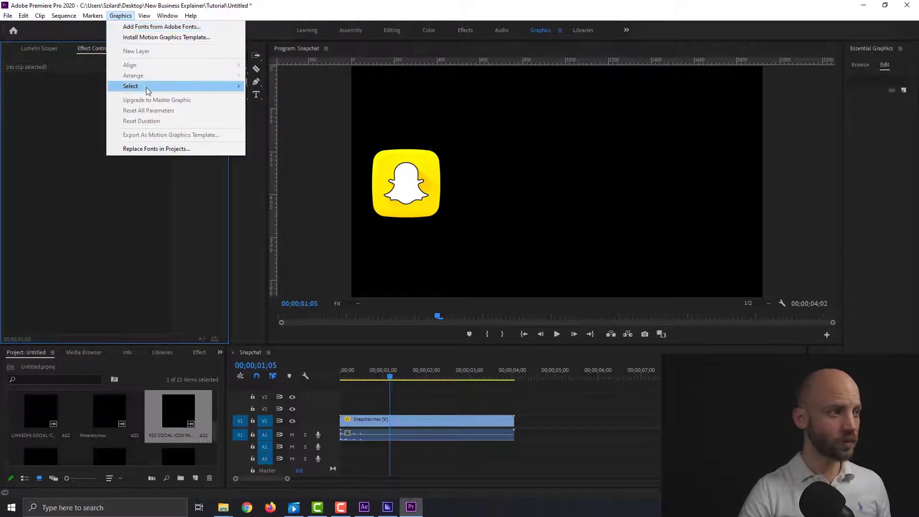
left_click(419, 401)
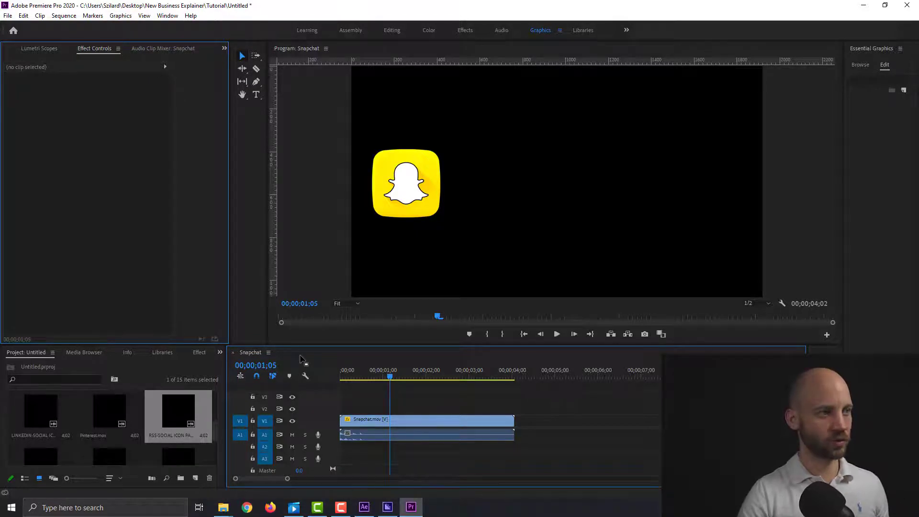
left_click(362, 371)
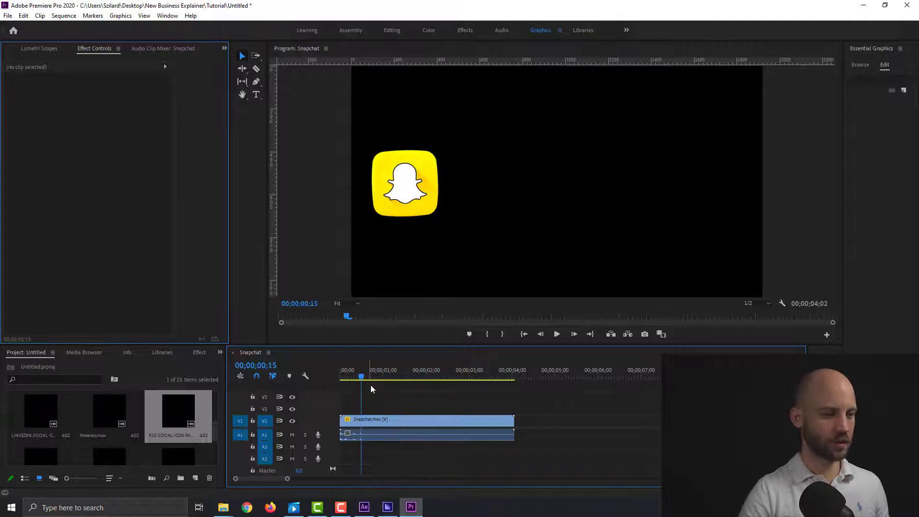
left_click(121, 15)
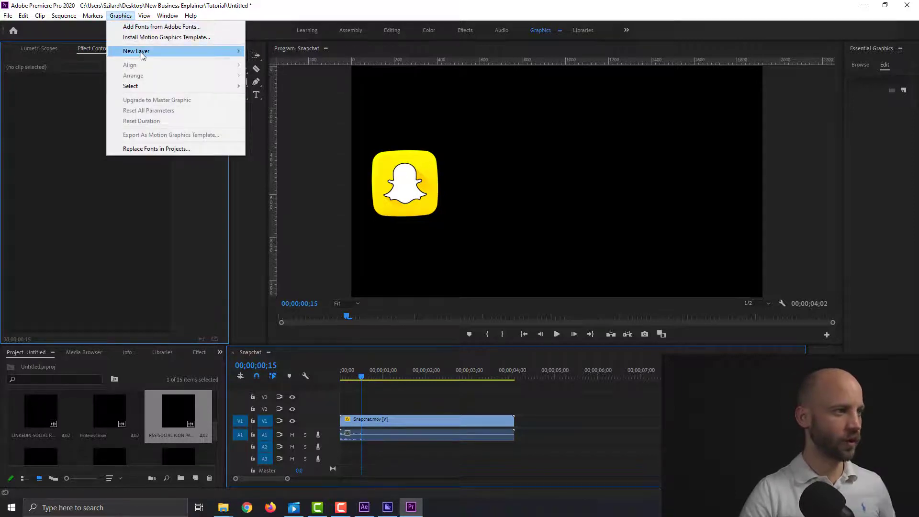
mouse_move(141, 53)
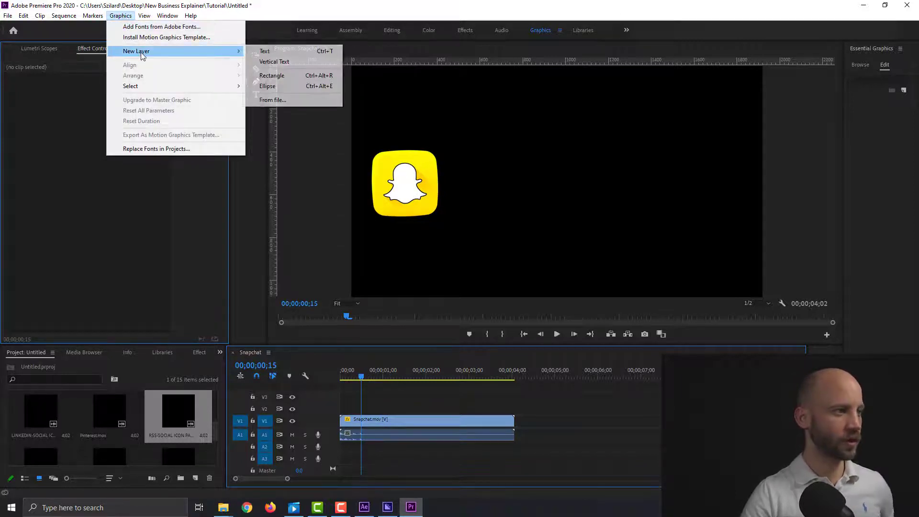
left_click(303, 76)
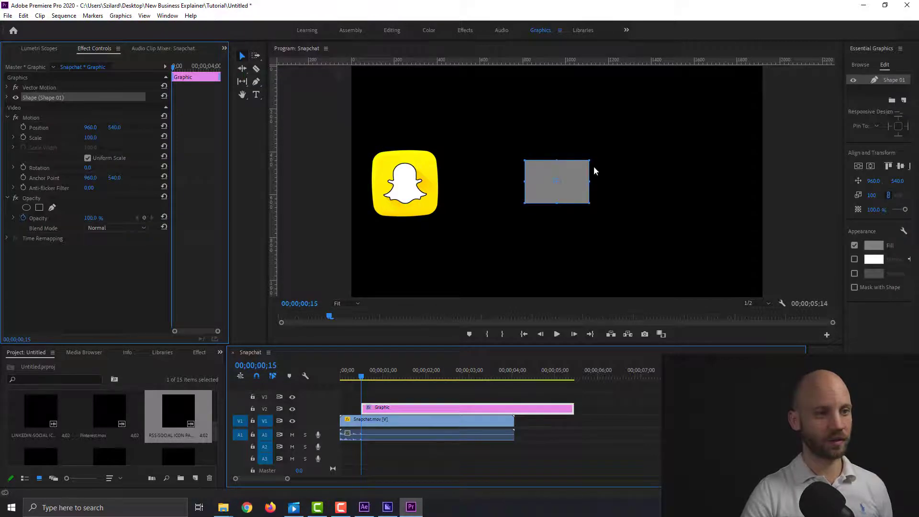
left_click_drag(590, 161, 772, 58)
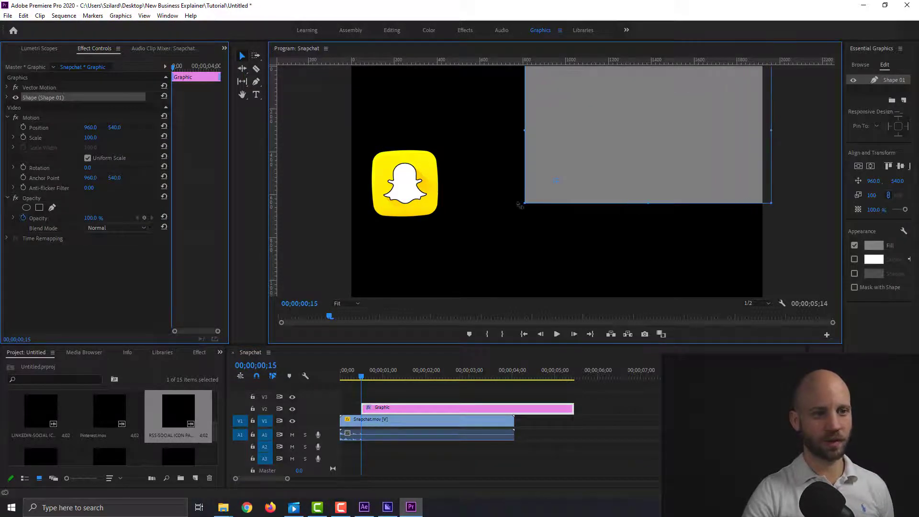
left_click_drag(523, 203, 346, 307)
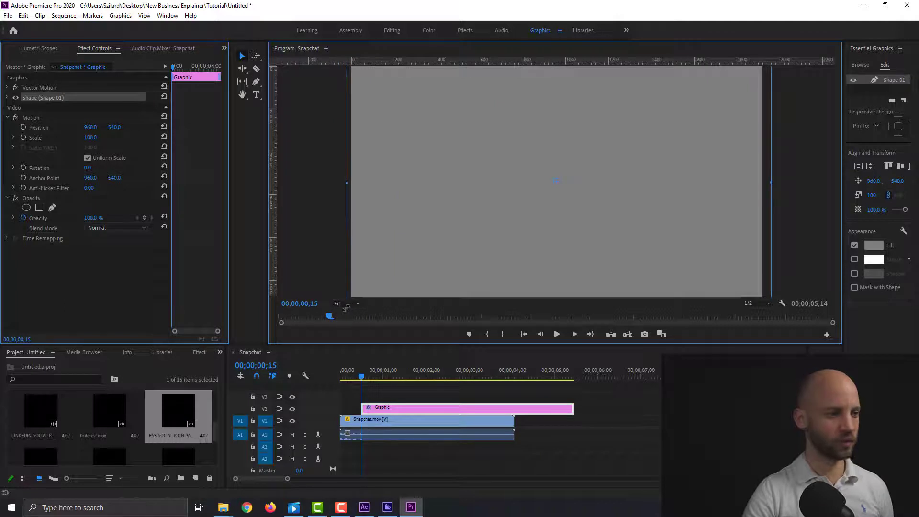
- Give the rectangle a gray-to-white radial gradient fill with the white stop at 94% and the midpoint at 47%
left_click(7, 99)
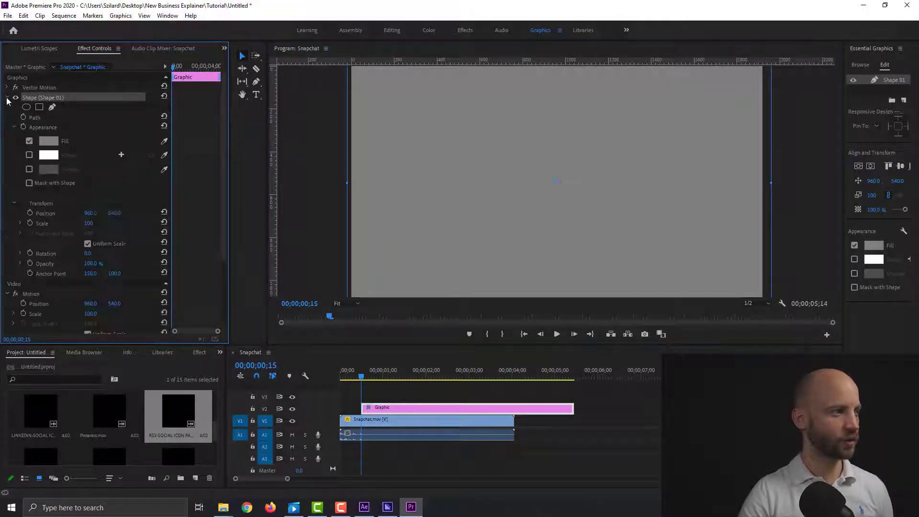
left_click(54, 142)
left_click(382, 202)
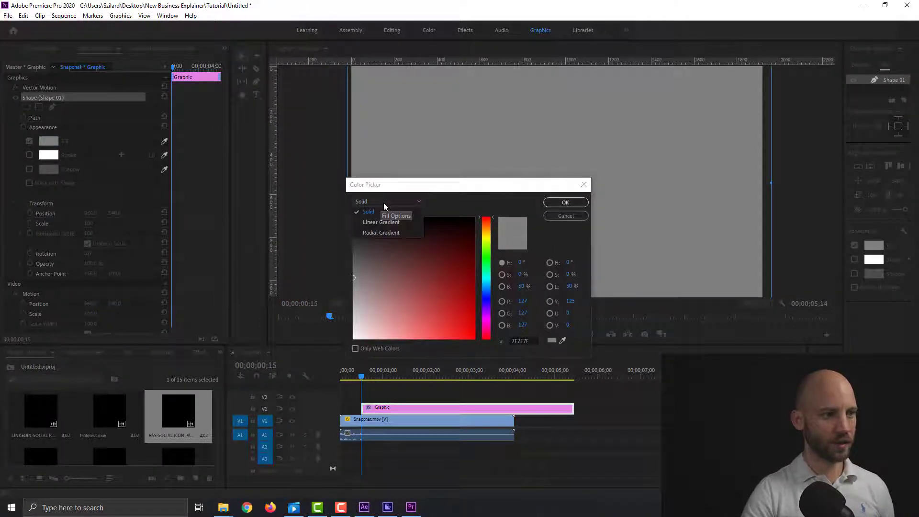
left_click(381, 232)
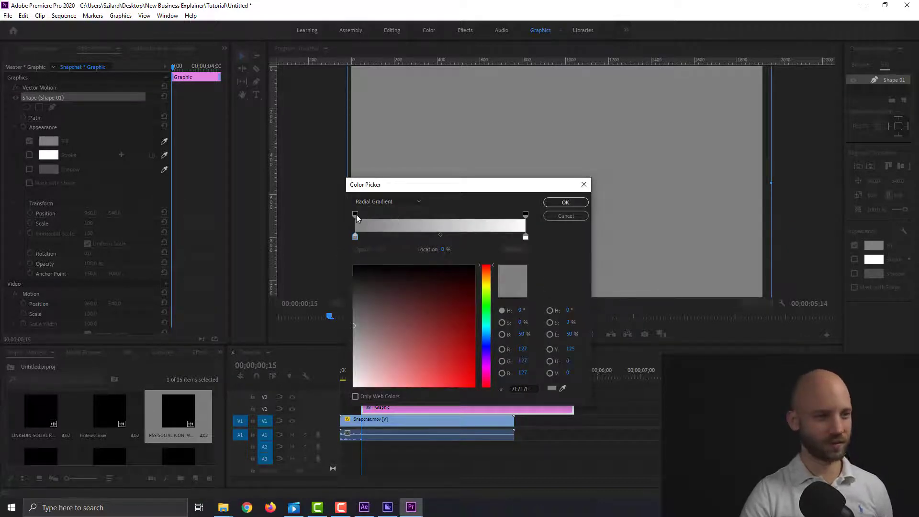
left_click_drag(526, 237, 515, 237)
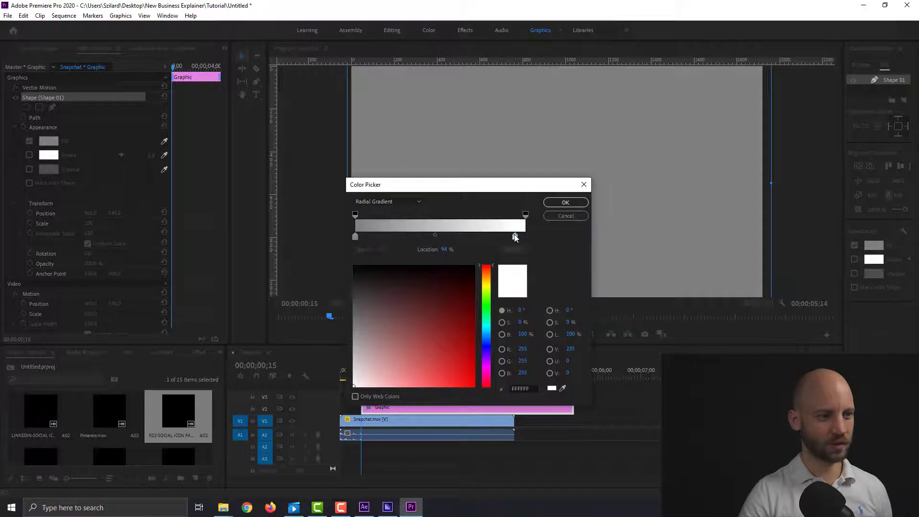
left_click(434, 235)
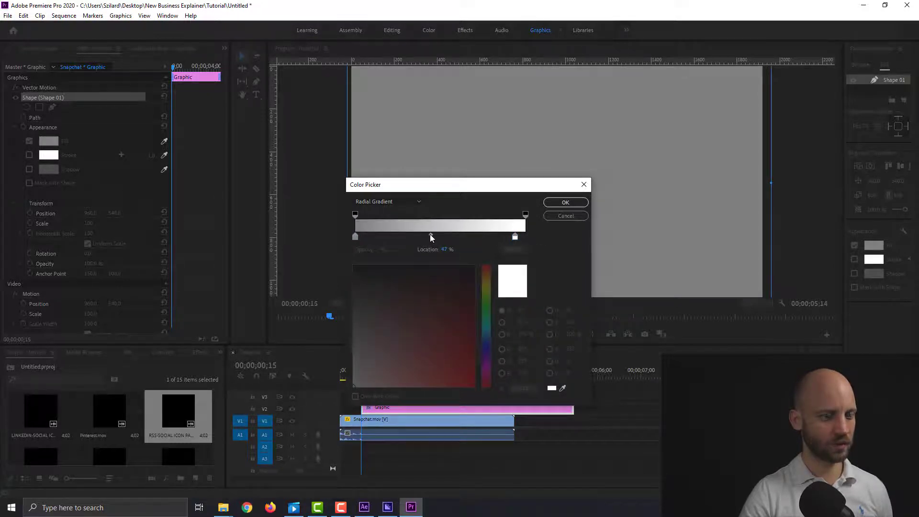
left_click(564, 203)
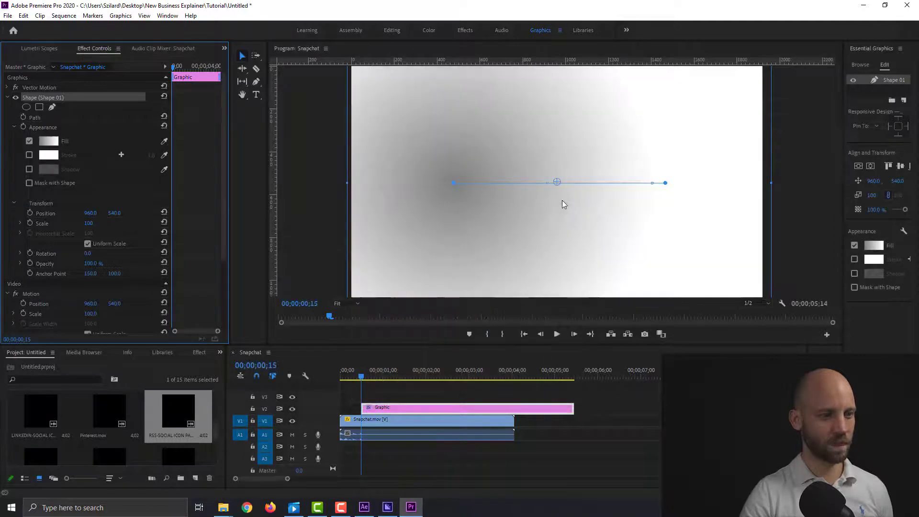
- Move the rectangle's anchor point toward the right side of the frame, to about 1708, 540
key("Right")
key("Right")
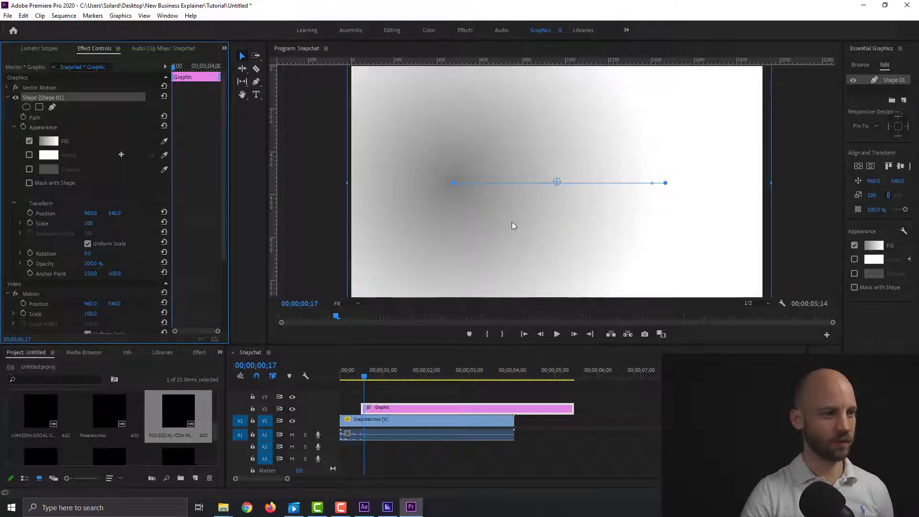
left_click_drag(557, 182, 737, 207)
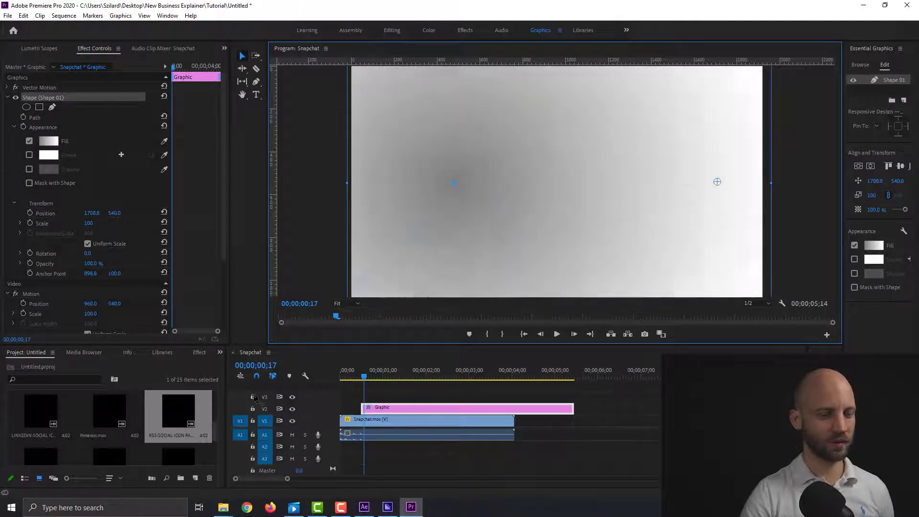
- Reverse the radial gradient so white is at the center and gray 7F7F7F is at 100%
left_click(50, 142)
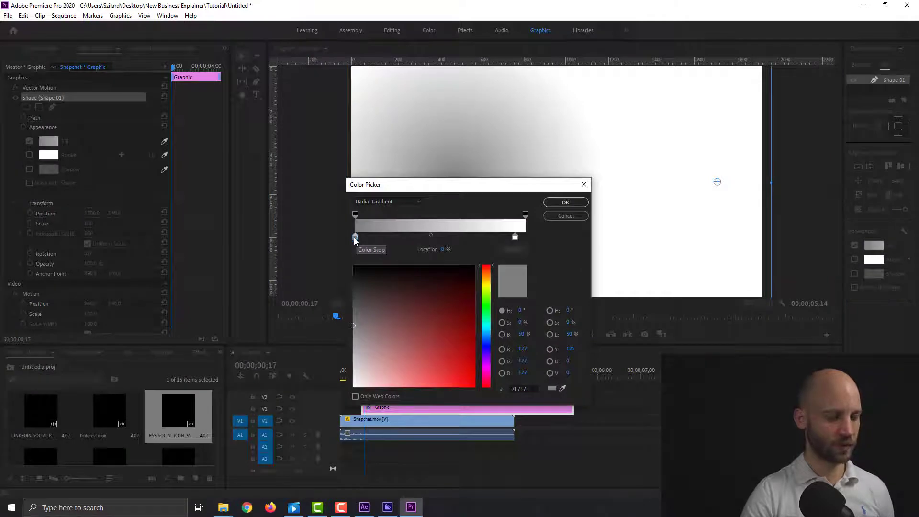
left_click_drag(515, 236, 537, 238)
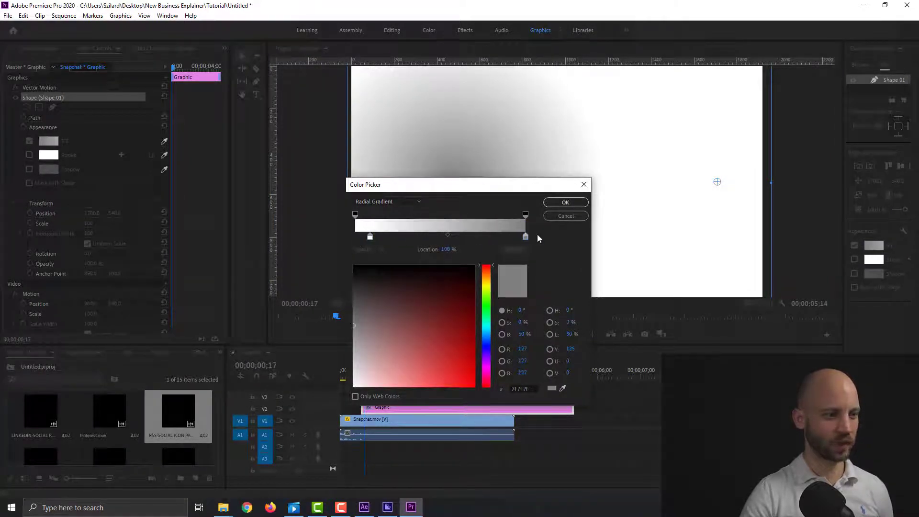
left_click(368, 238)
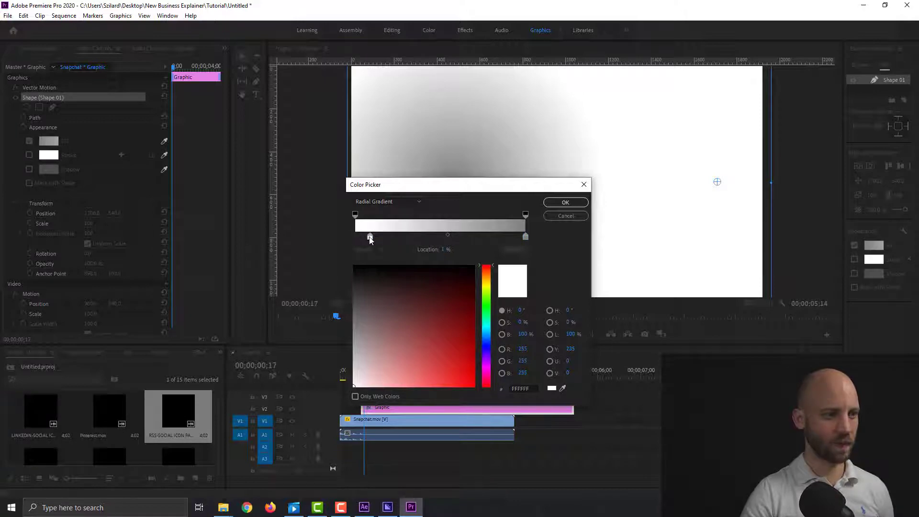
left_click(573, 203)
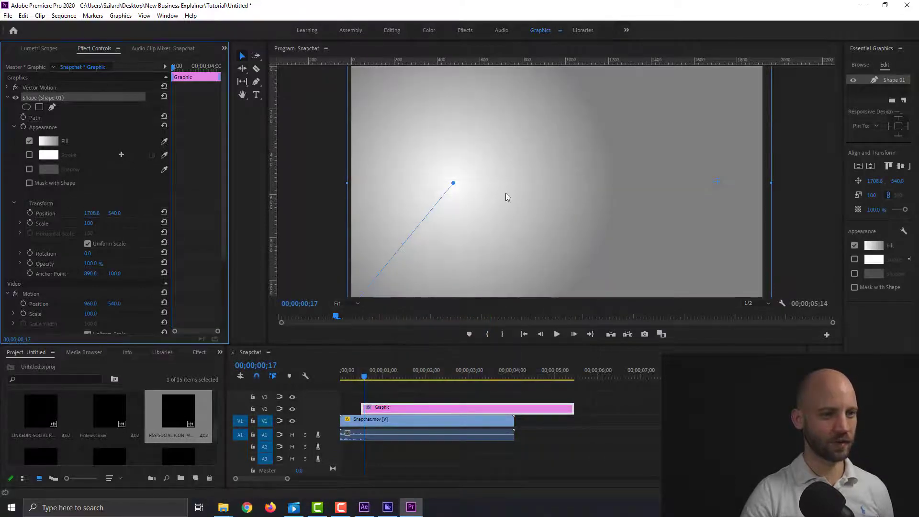
- Scrub to 00;00;02;01 and move the radial gradient's center point to about the middle of the frame
key("Right")
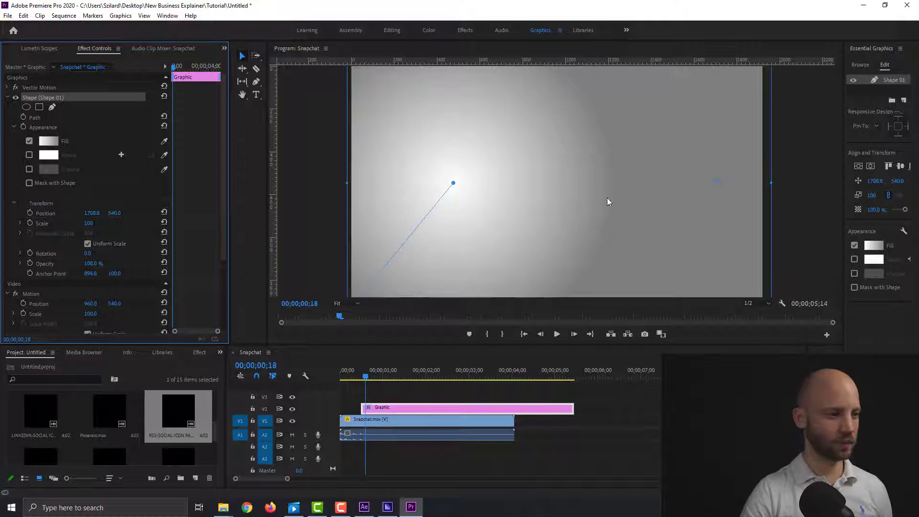
left_click(339, 319)
left_click_drag(339, 320, 484, 317)
left_click_drag(456, 184, 563, 170)
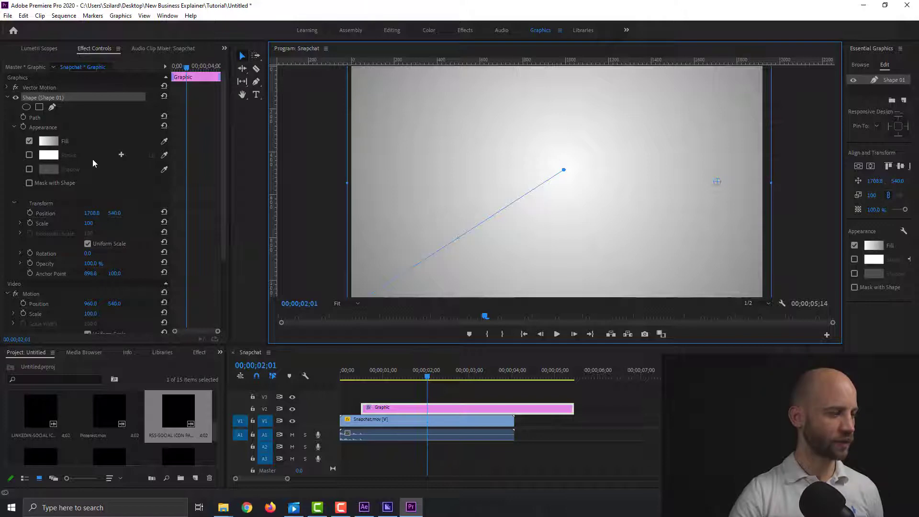
- Extend the gradient graphic clip from the sequence start to about 00;00;09;18, place Snapchat.mov above it on V3, and preview the result
left_click(636, 399)
left_click(353, 373)
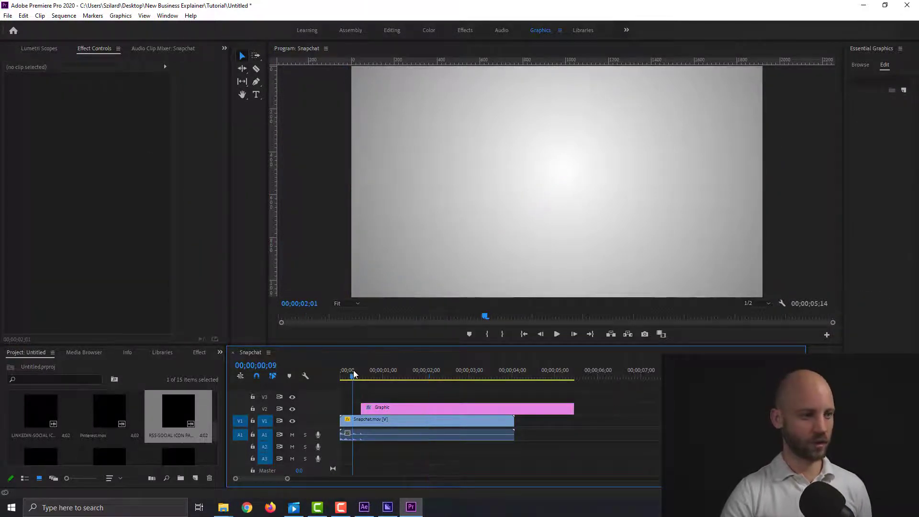
left_click_drag(573, 406, 661, 407)
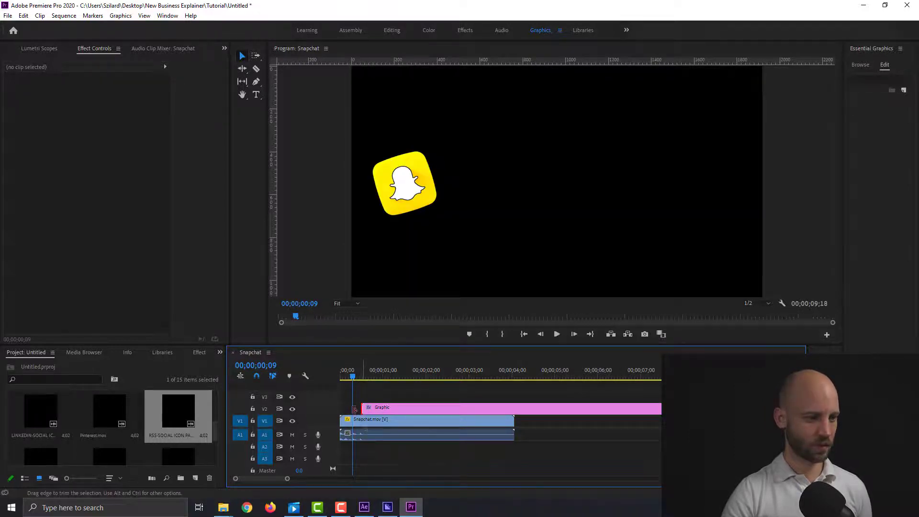
left_click_drag(354, 409, 337, 379)
key("space")
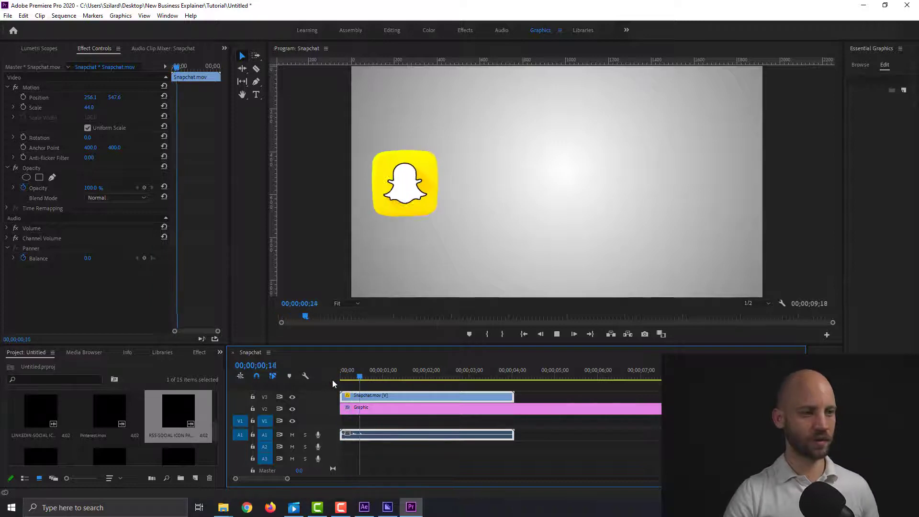
key("space")
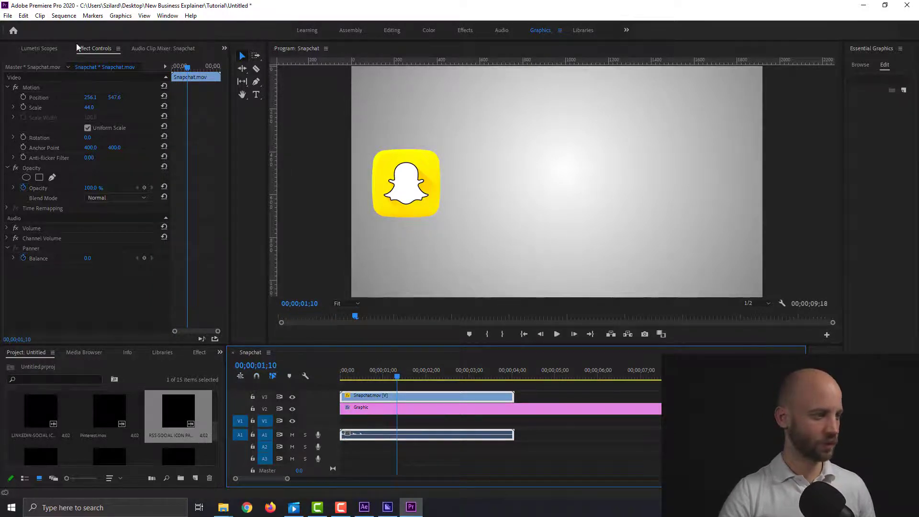
- Scale down the Snapchat.mov clip so the icon appears somewhat smaller over the gradient background
left_click(90, 108)
left_click_drag(84, 108, 103, 116)
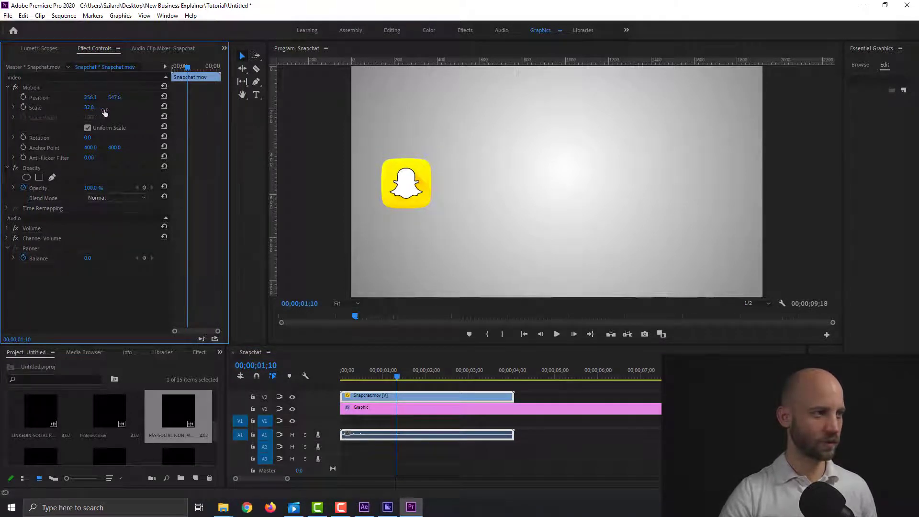
left_click(595, 428)
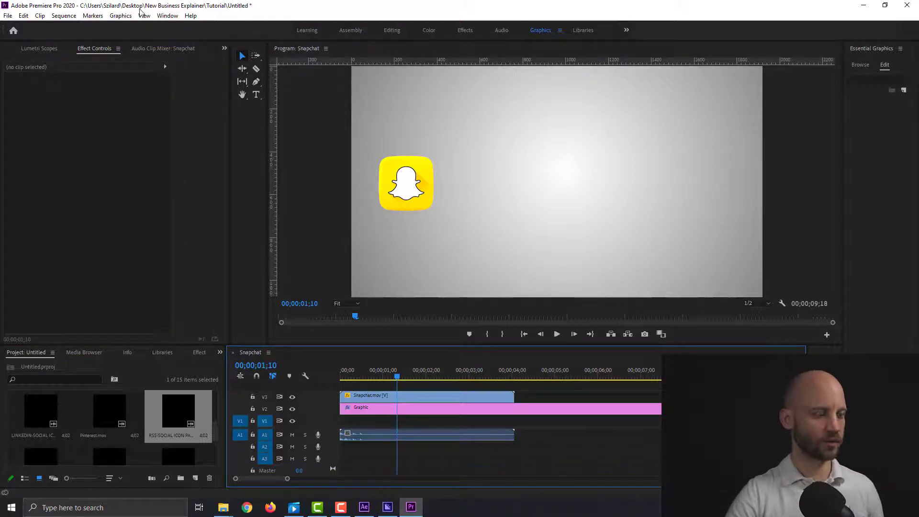
- Add a new text layer at 00;00;01;10 and replace its placeholder text with snapchat.com/bluefx
left_click(117, 16)
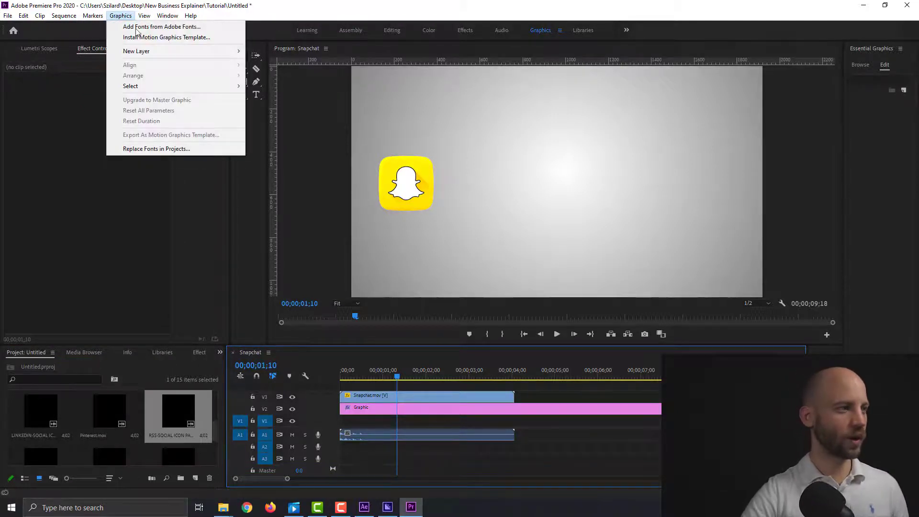
mouse_move(160, 51)
left_click(306, 52)
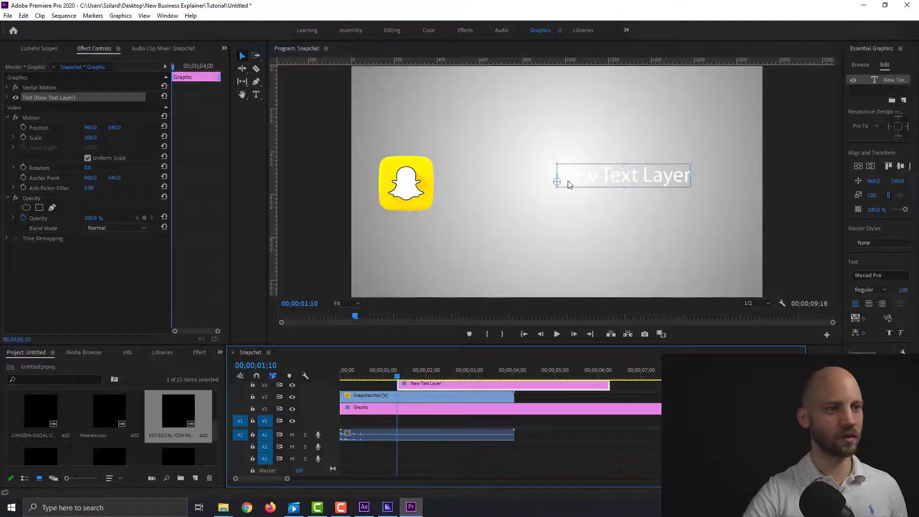
double_click(570, 181)
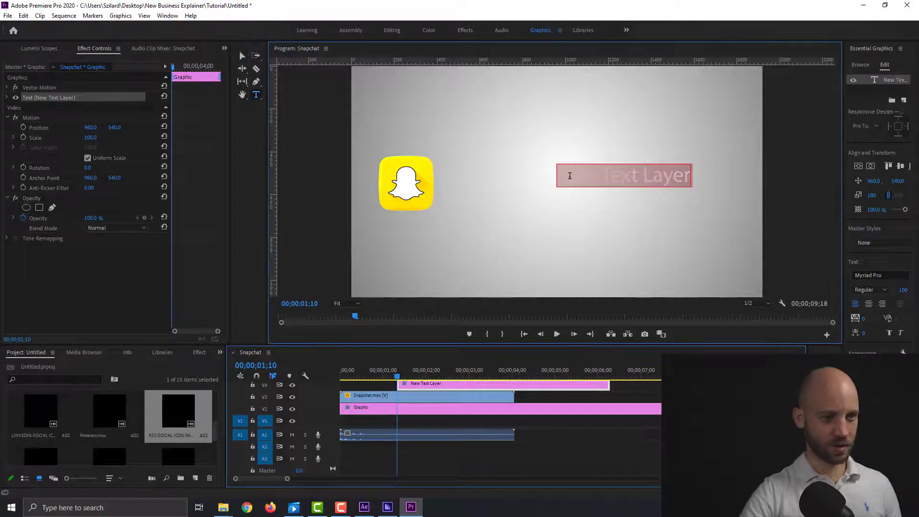
type("snapcha")
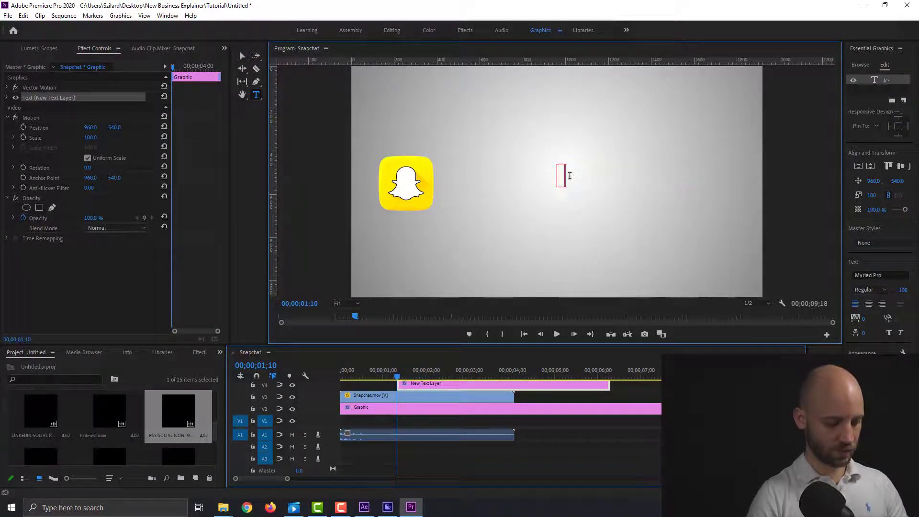
type("t.com")
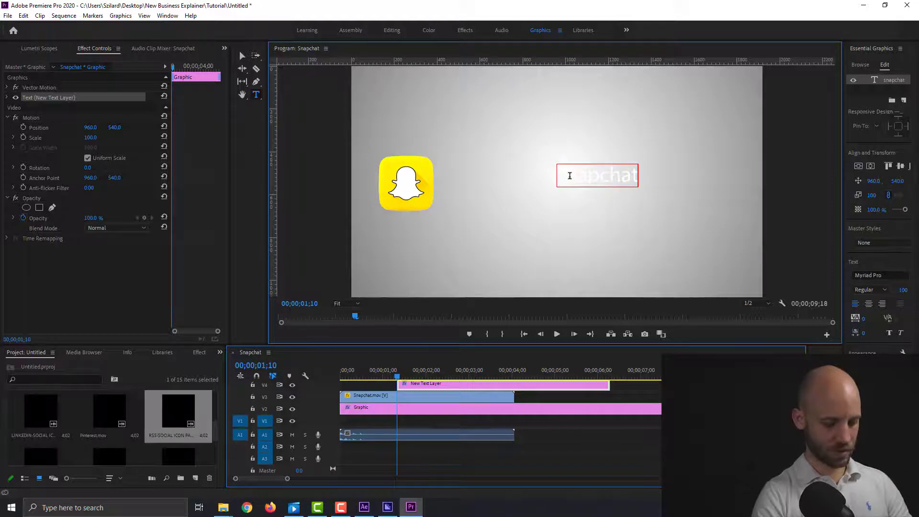
type("/")
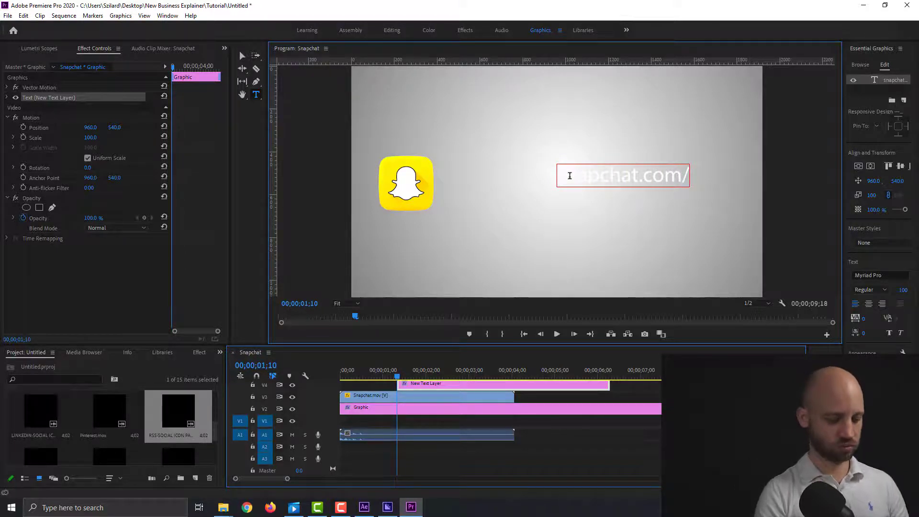
type("bluefx")
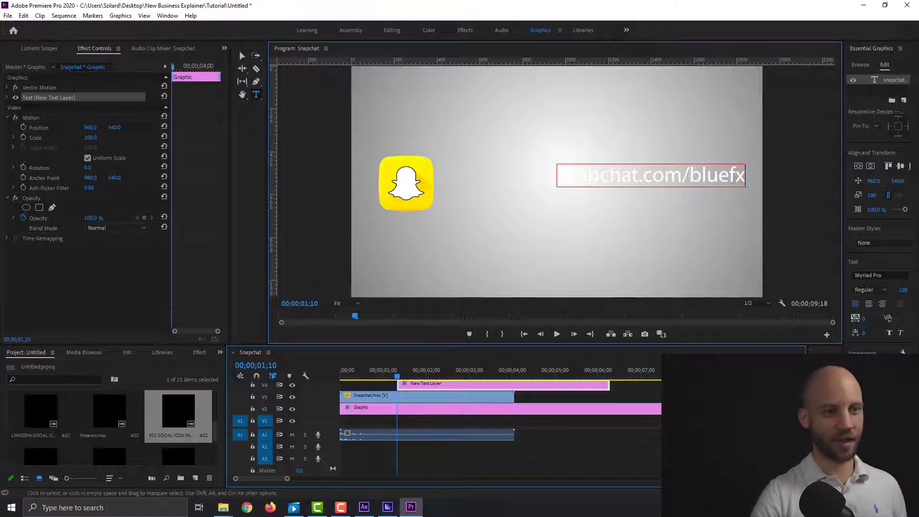
- Move the snapchat.com/bluefx text beside the Snapchat icon, to about 451, 600
left_click(481, 461)
key("v")
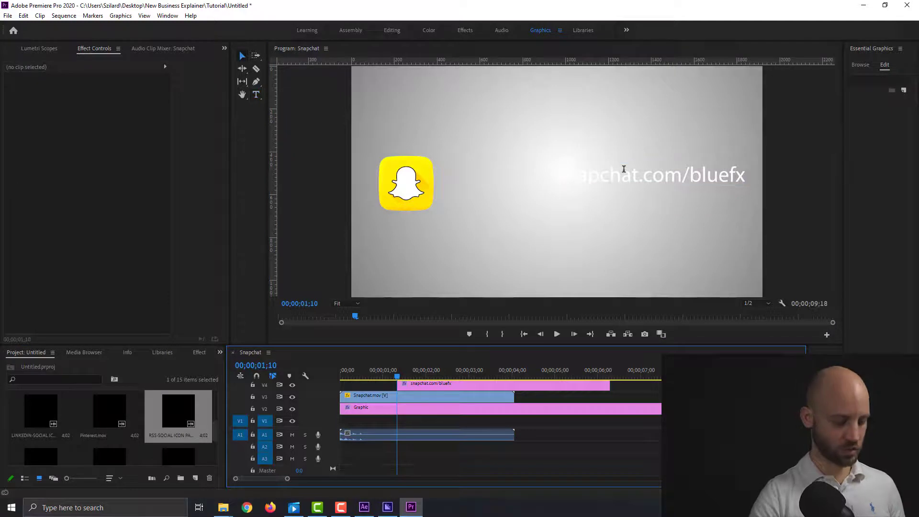
left_click(630, 177)
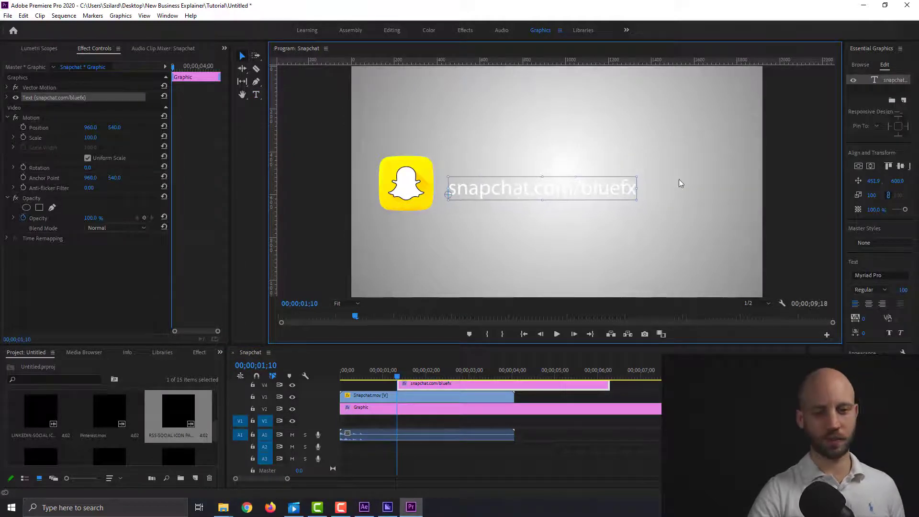